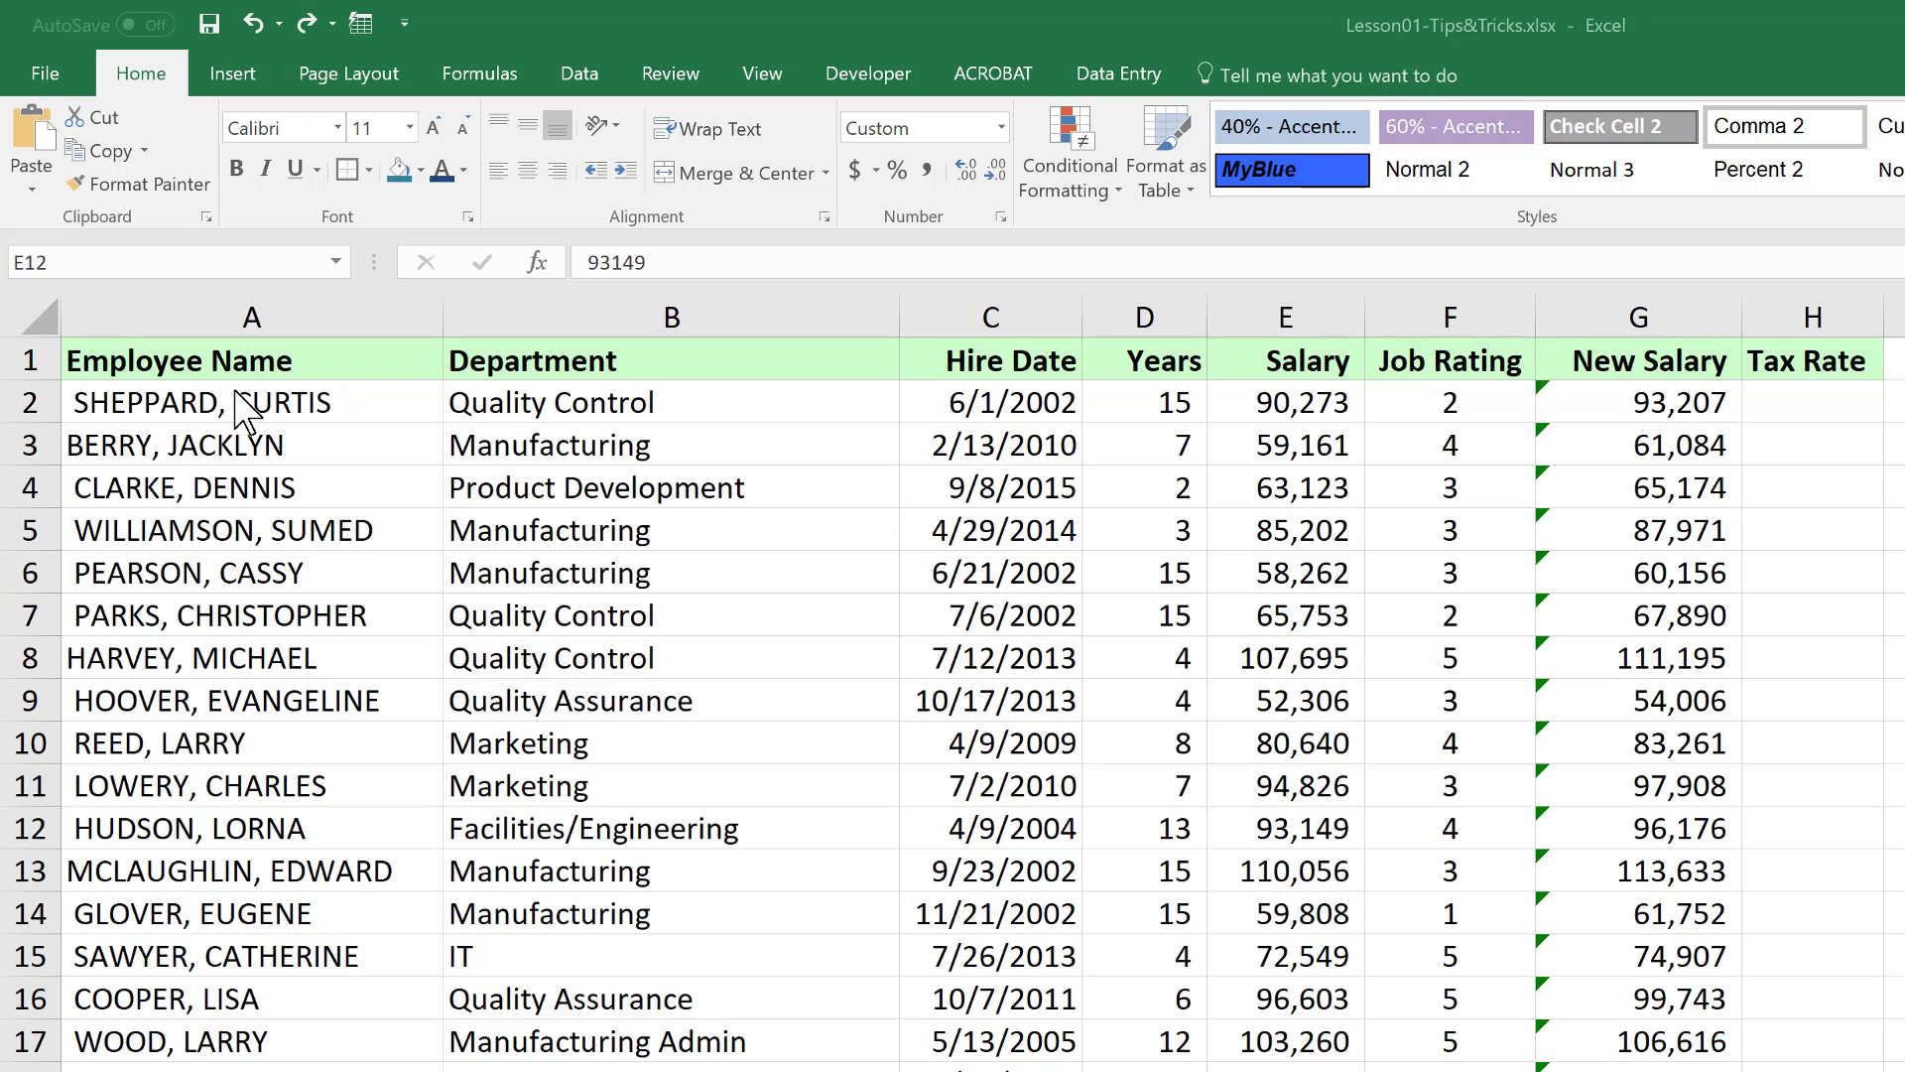
Insert a blank helper column B before the Department column
click(521, 316)
right_click(573, 306)
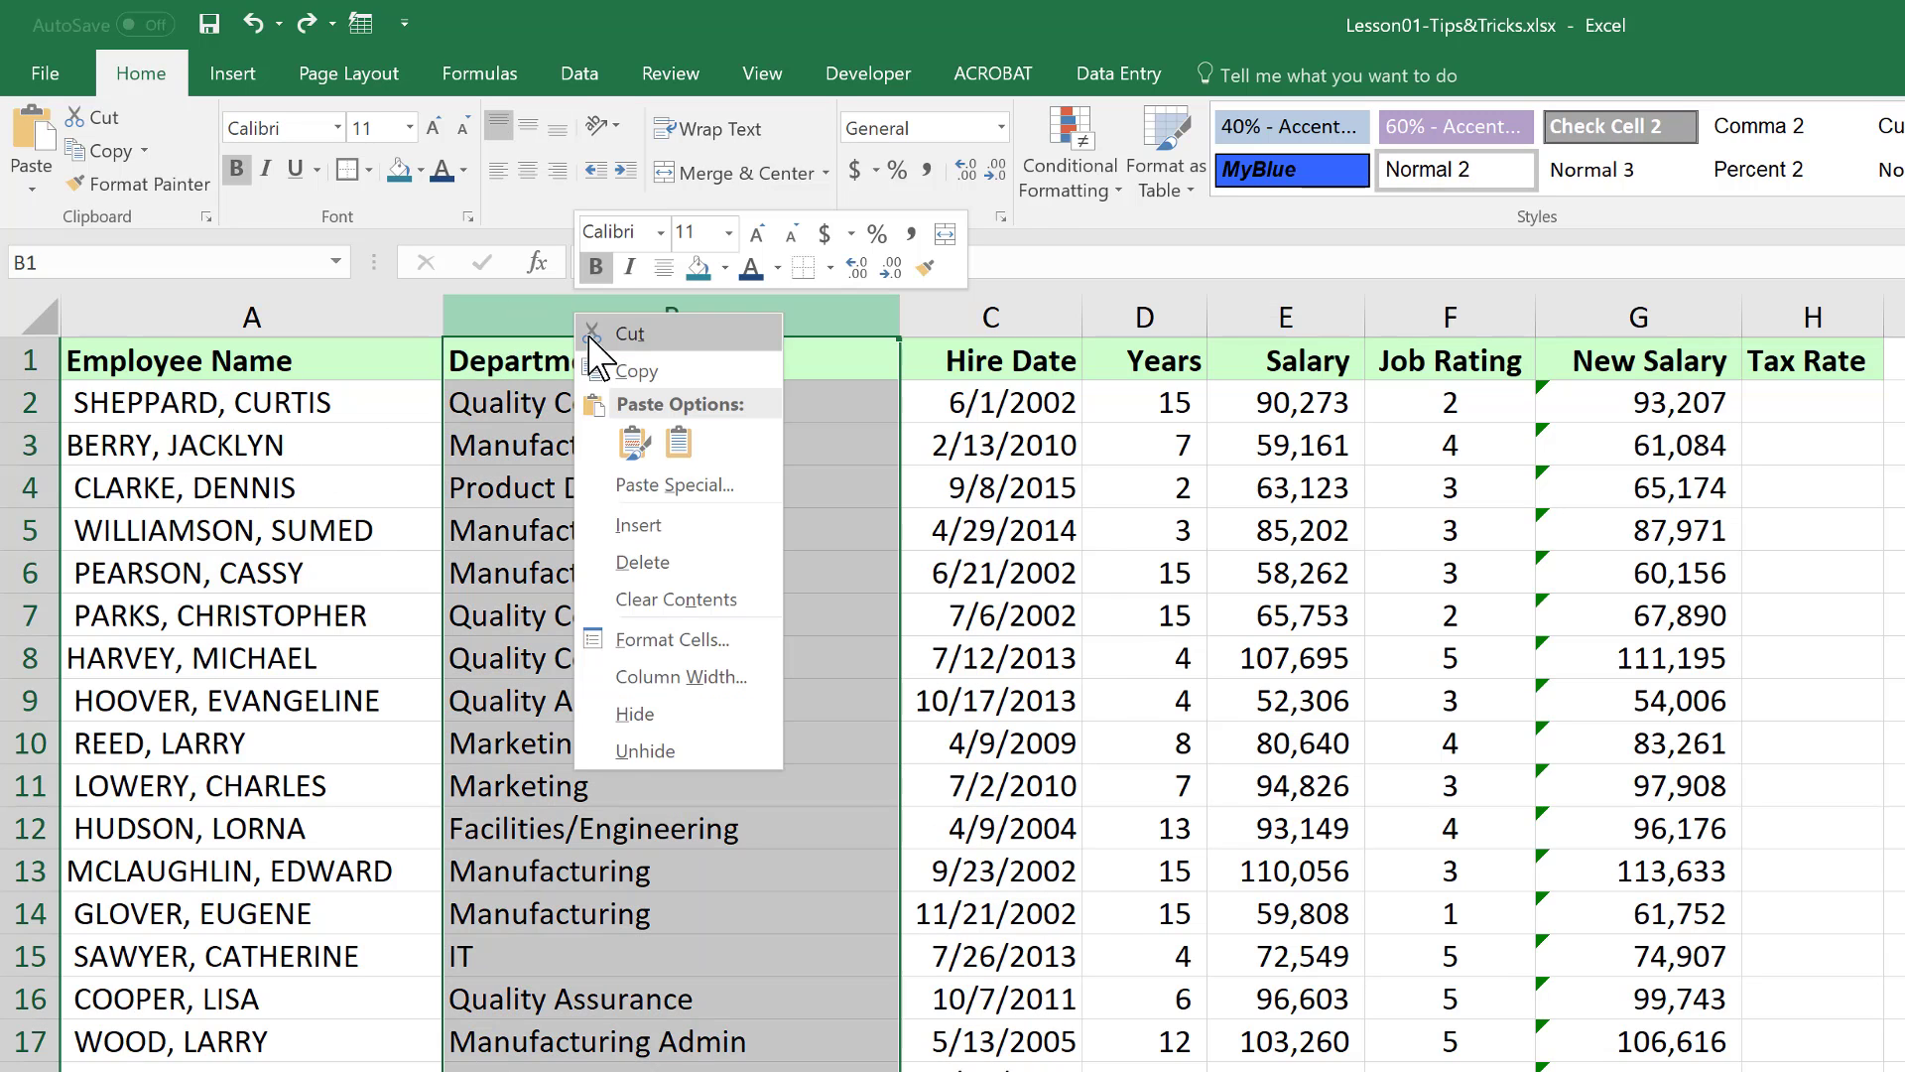
click(637, 525)
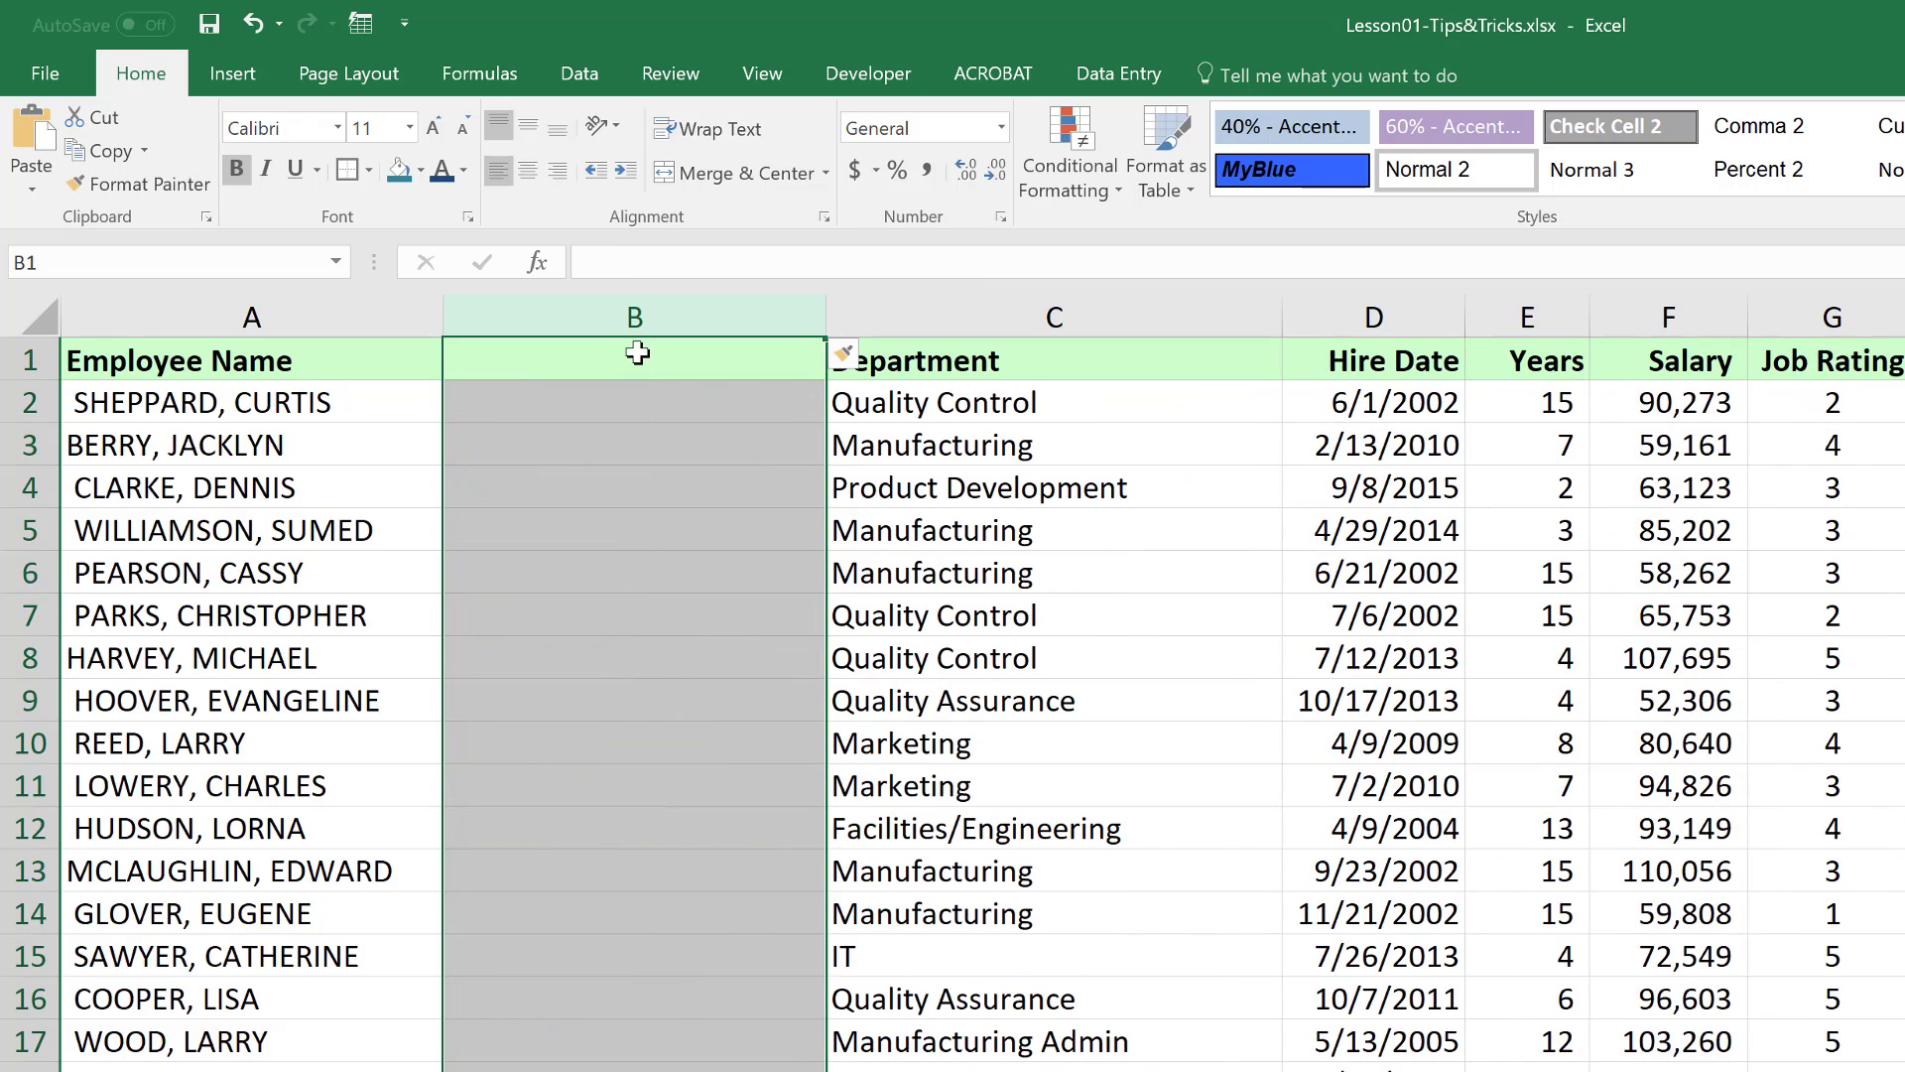
Enter =PROPER(A2) in B2 to show the first employee name in proper case
click(584, 398)
click(584, 398)
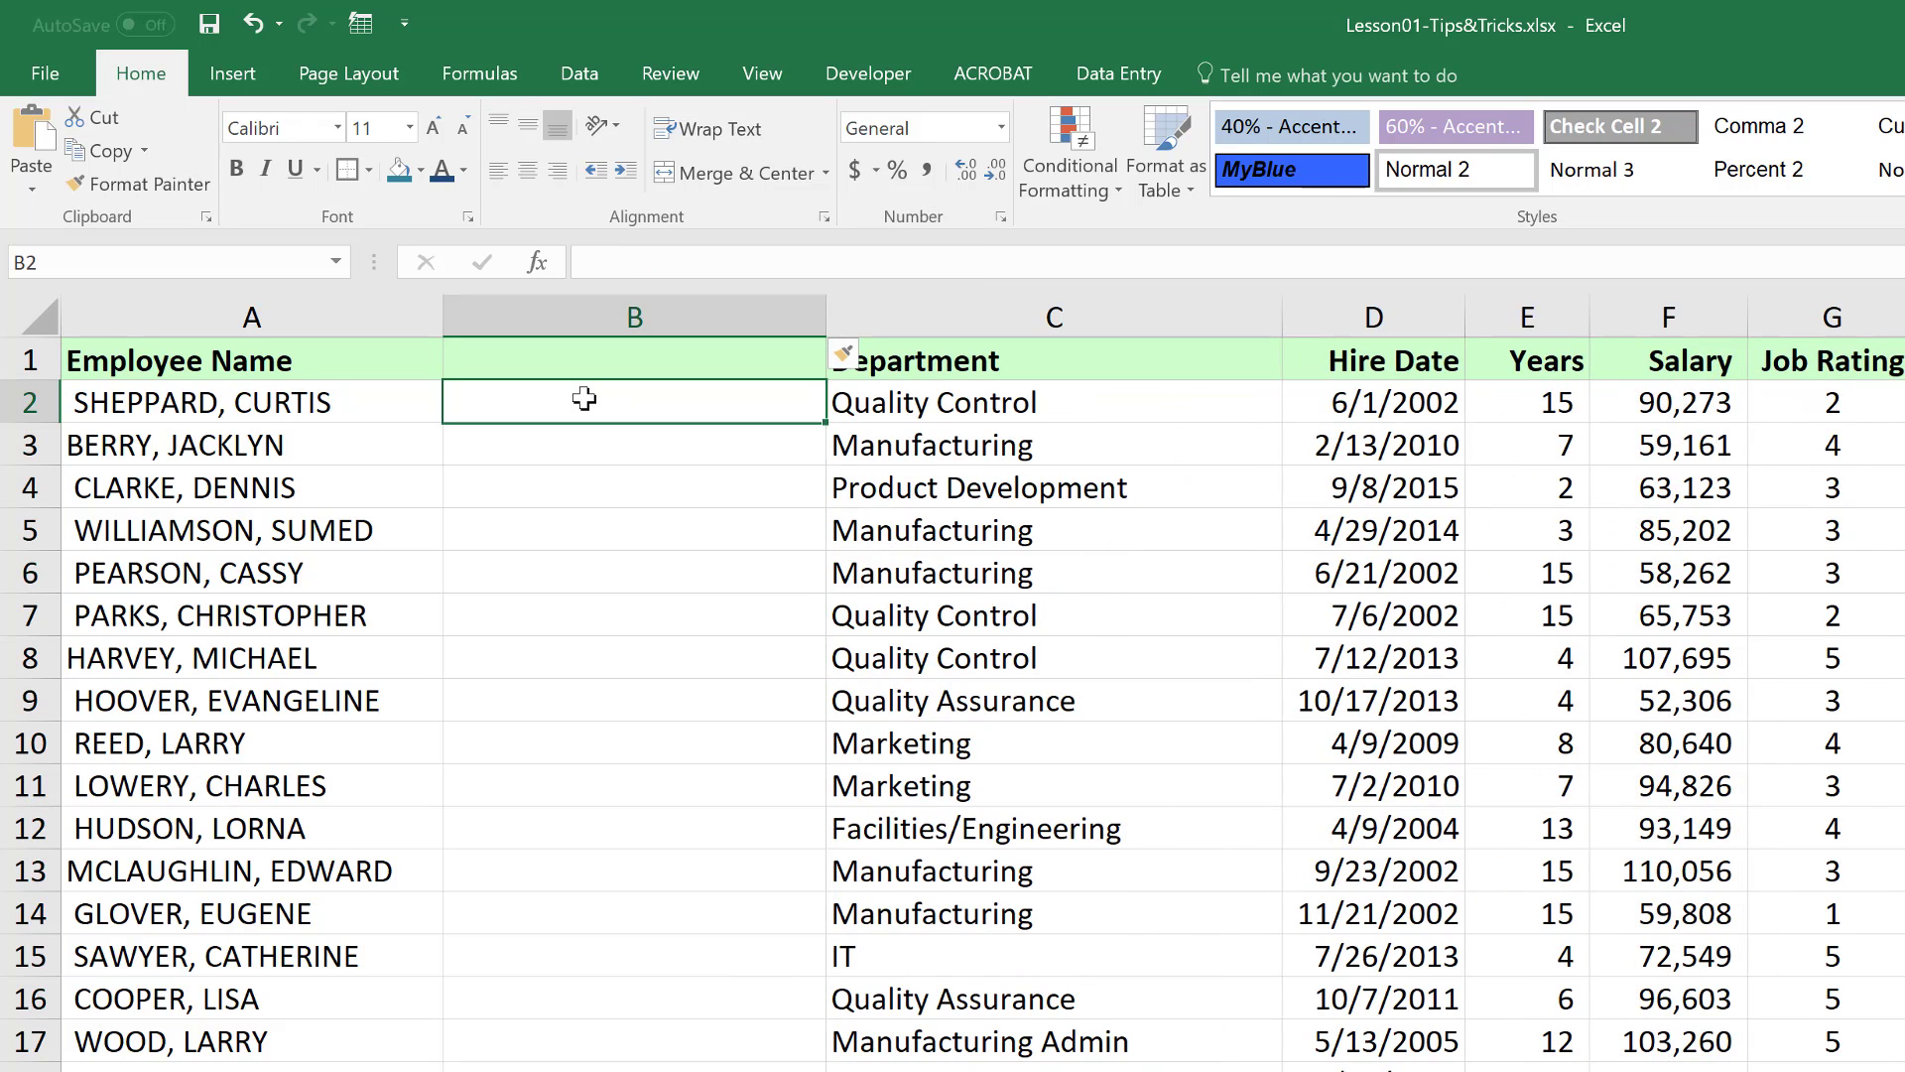
double_click(583, 397)
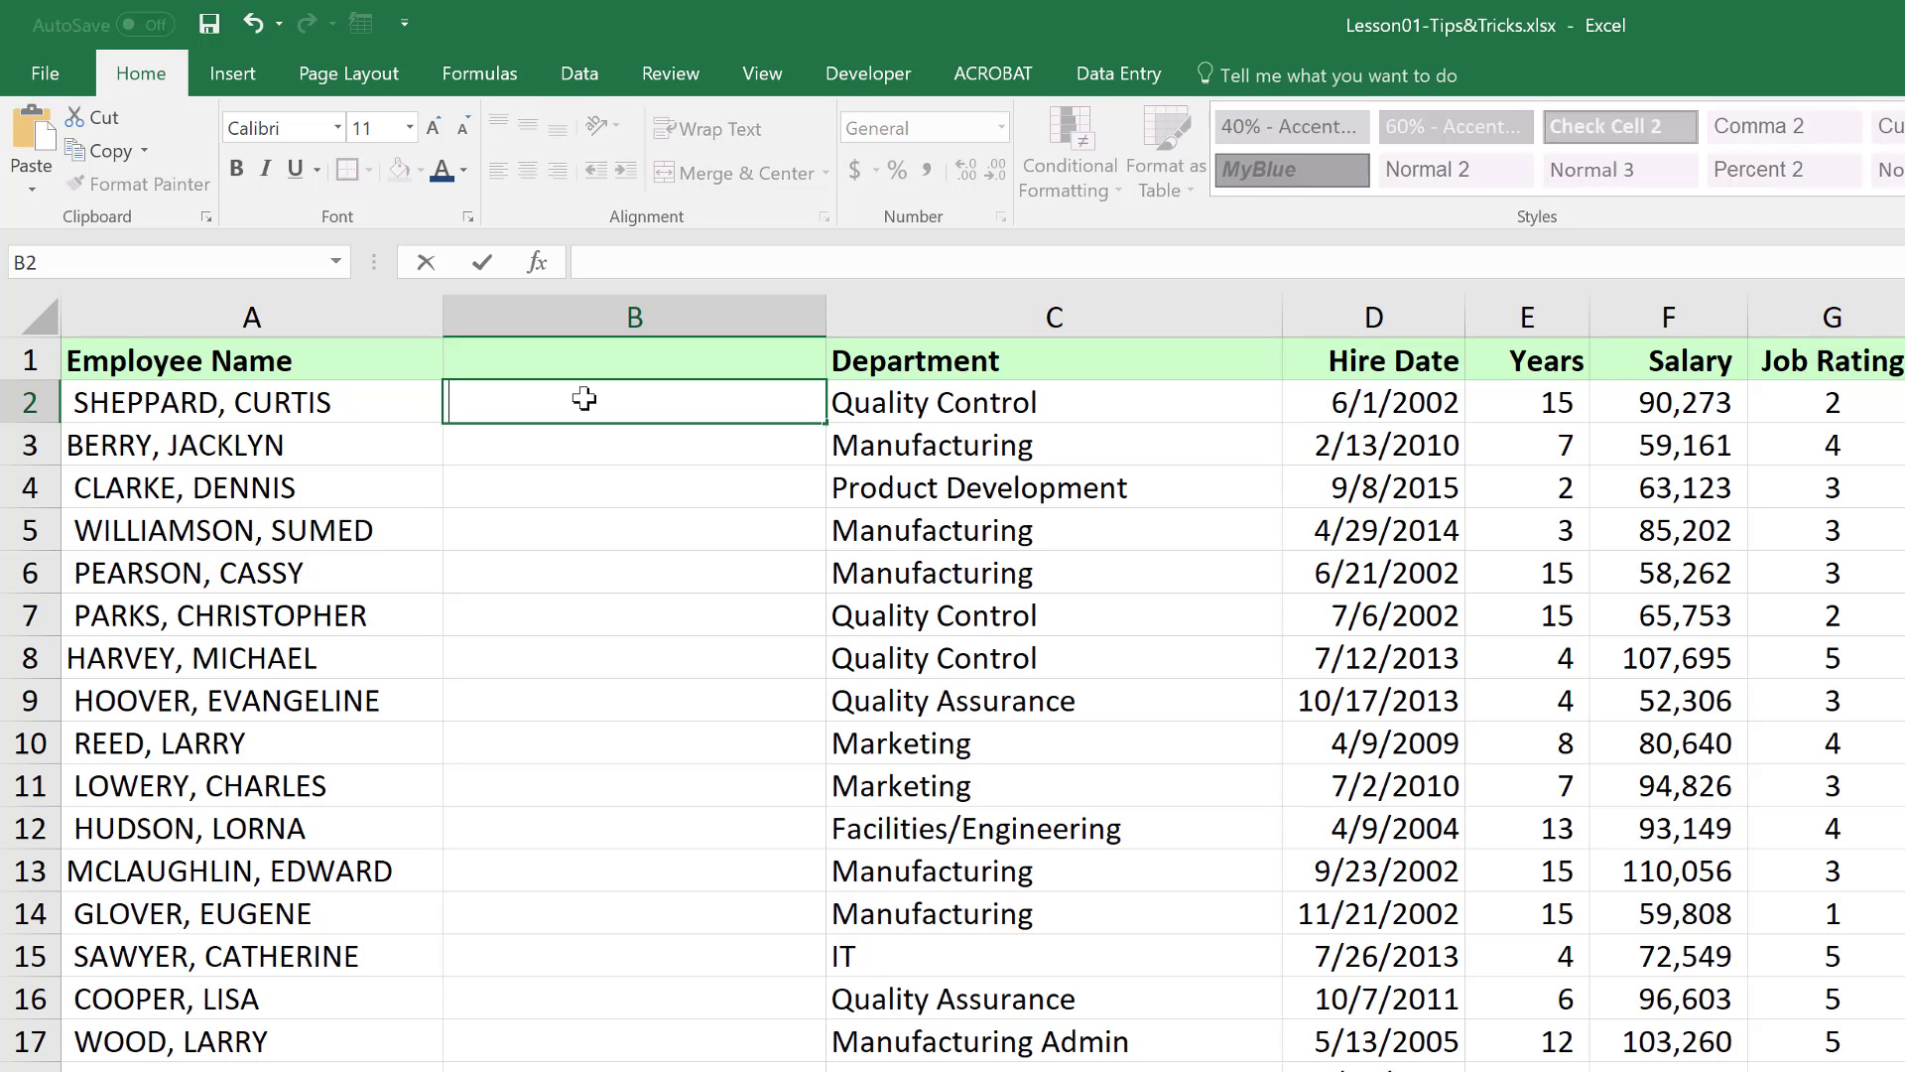
text(=proper)
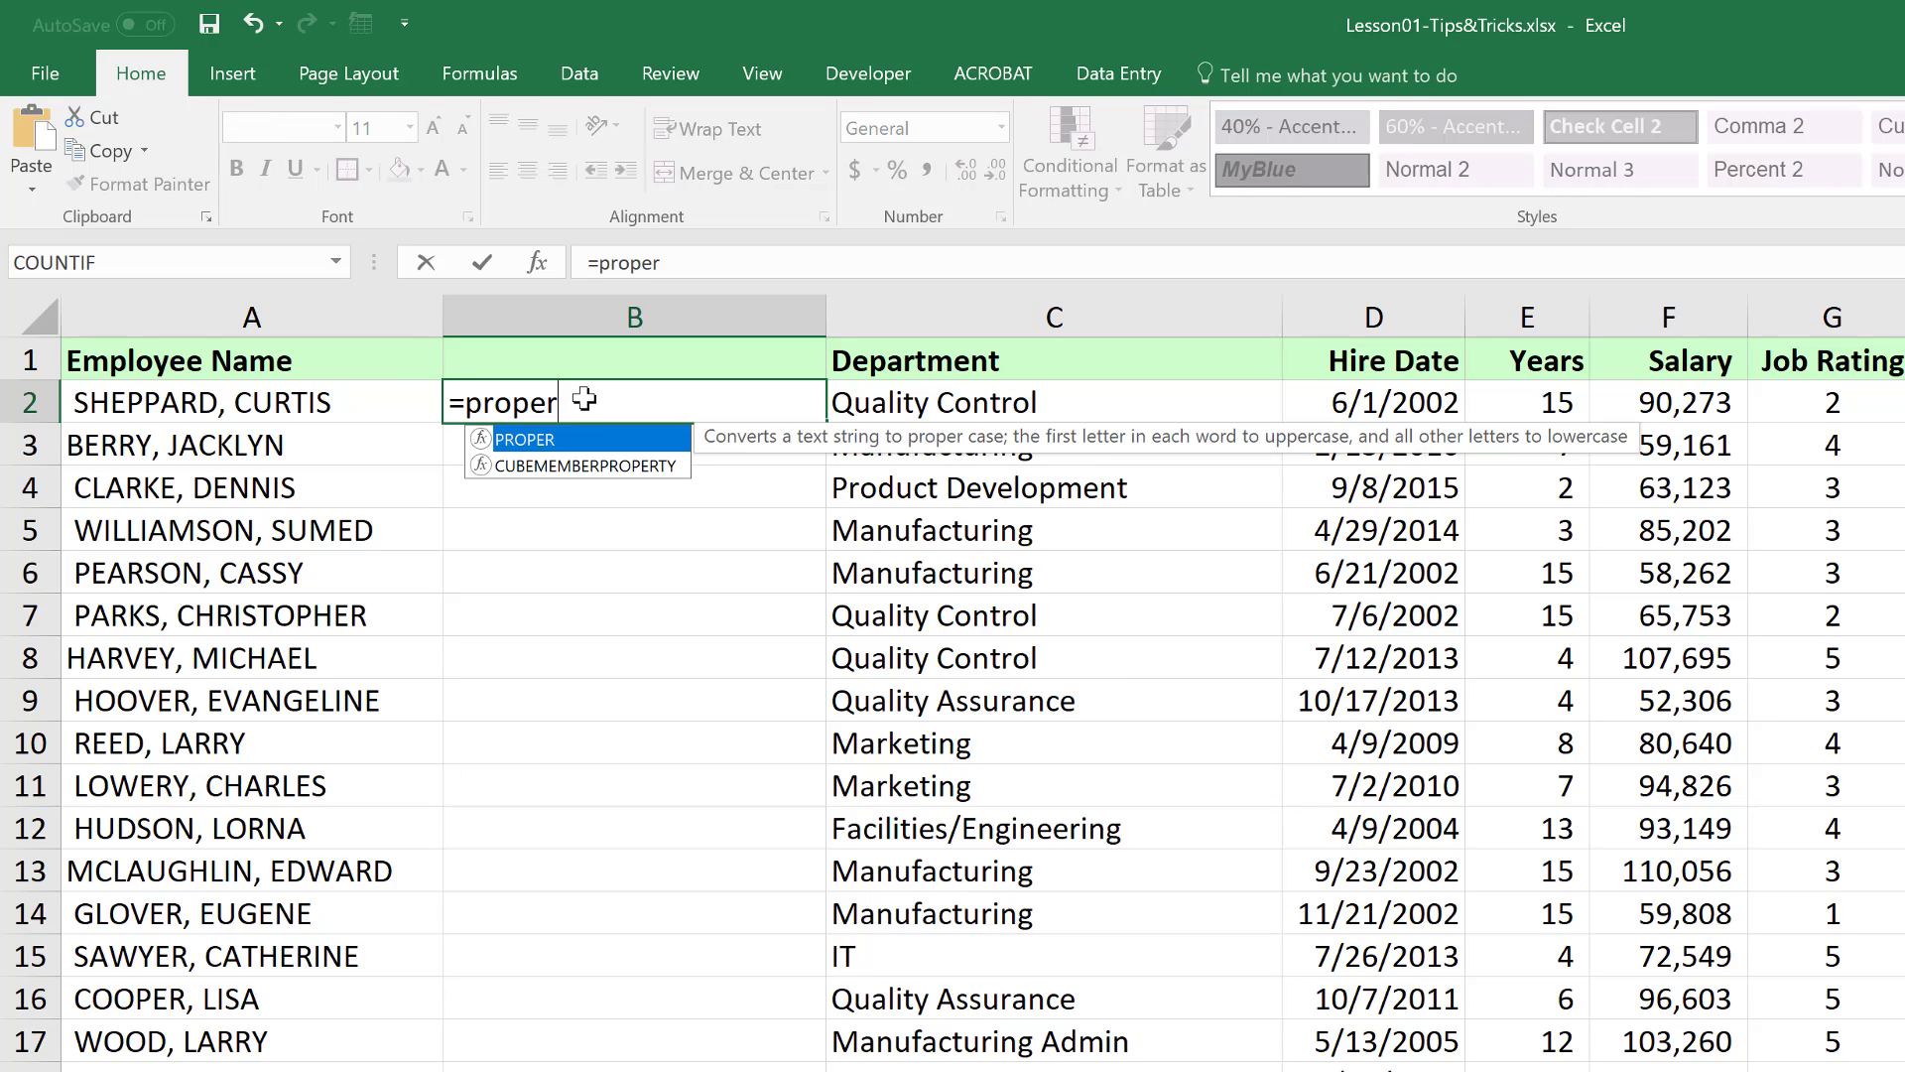
double_click(525, 441)
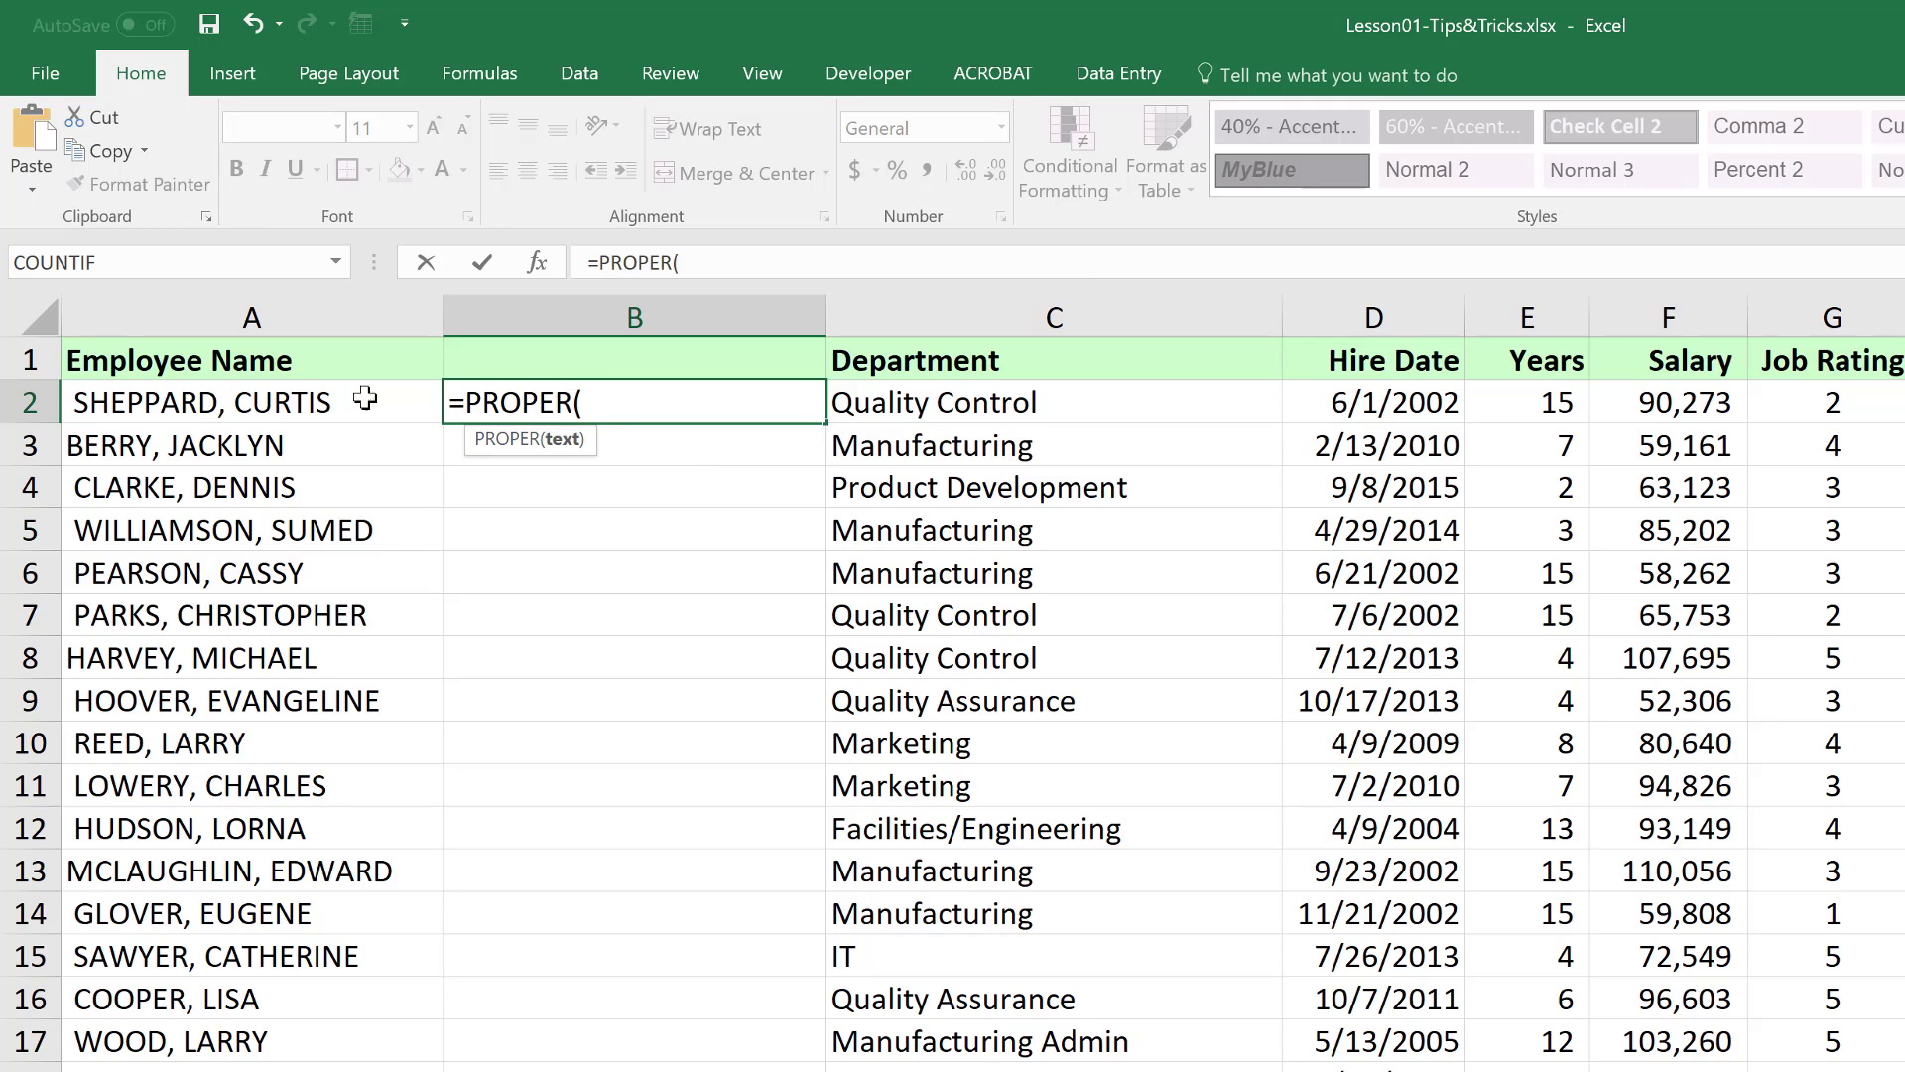
click(283, 404)
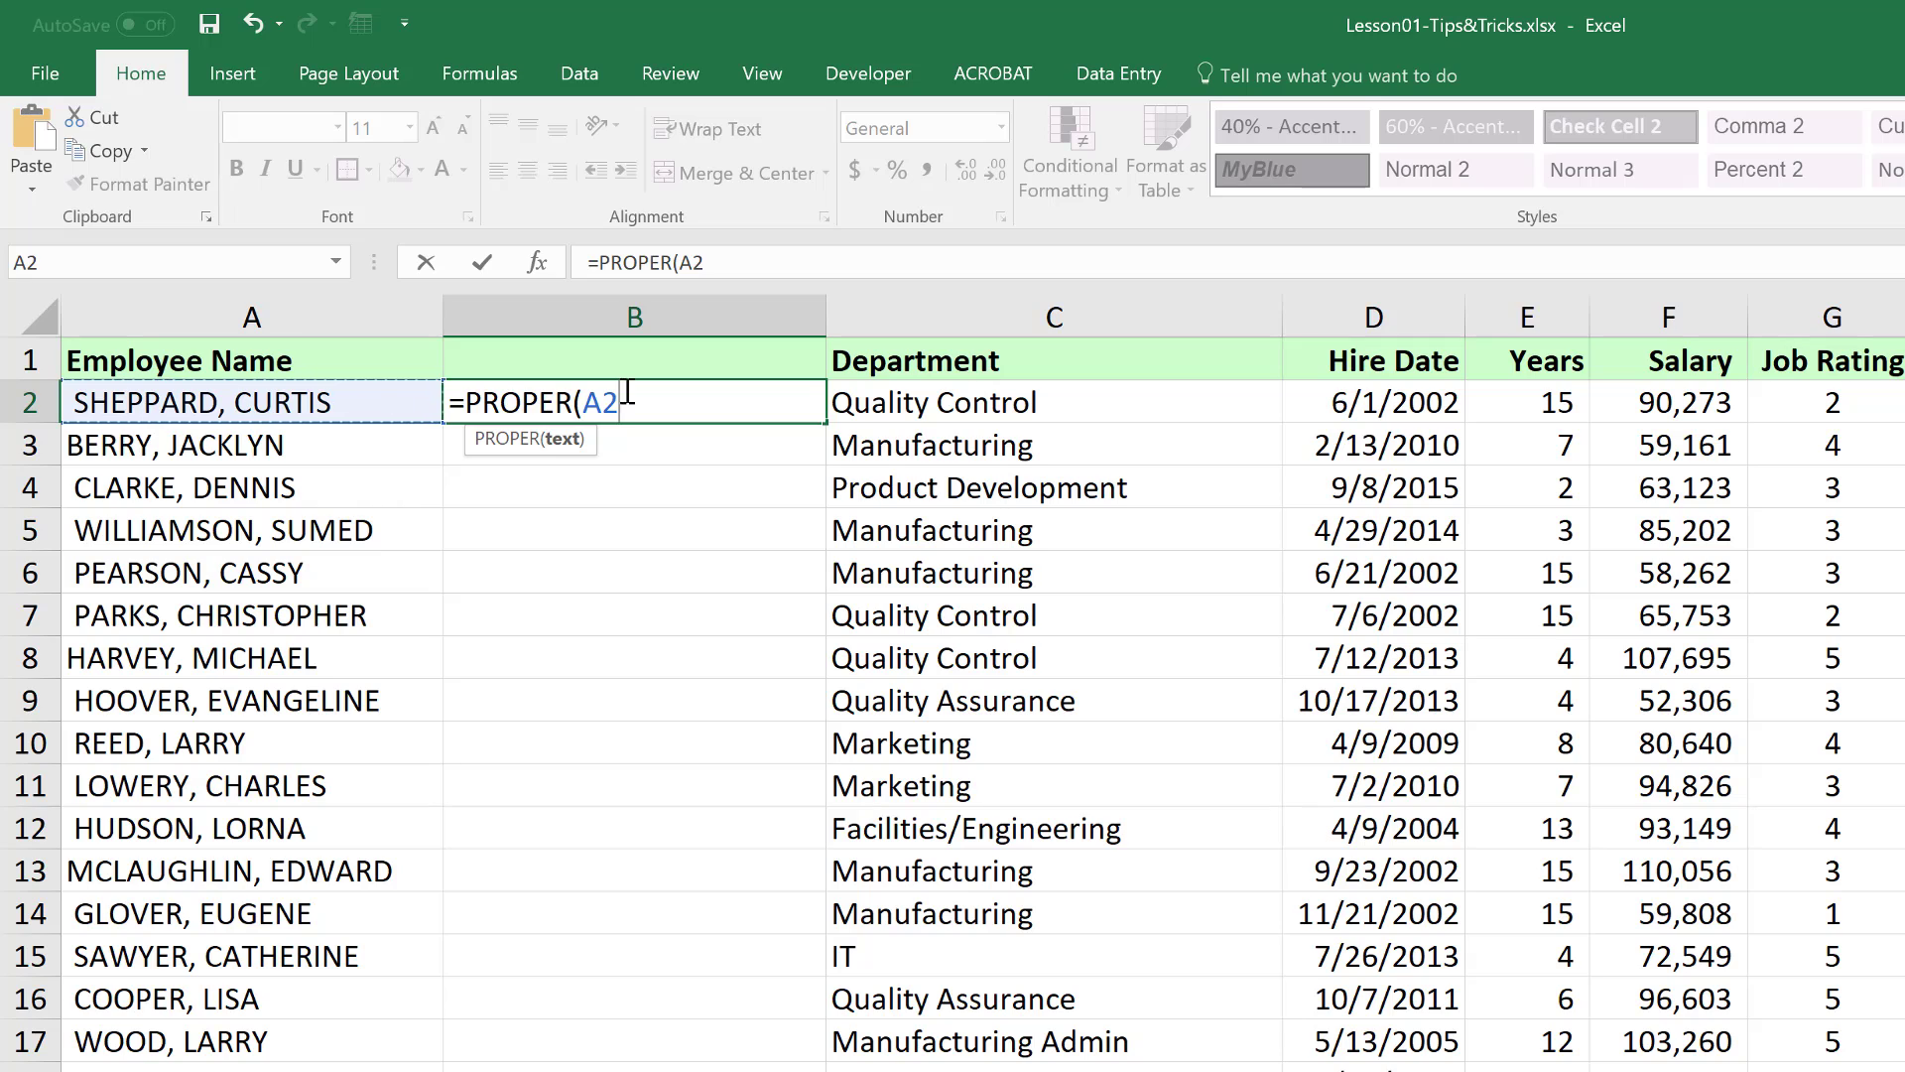
key(Return)
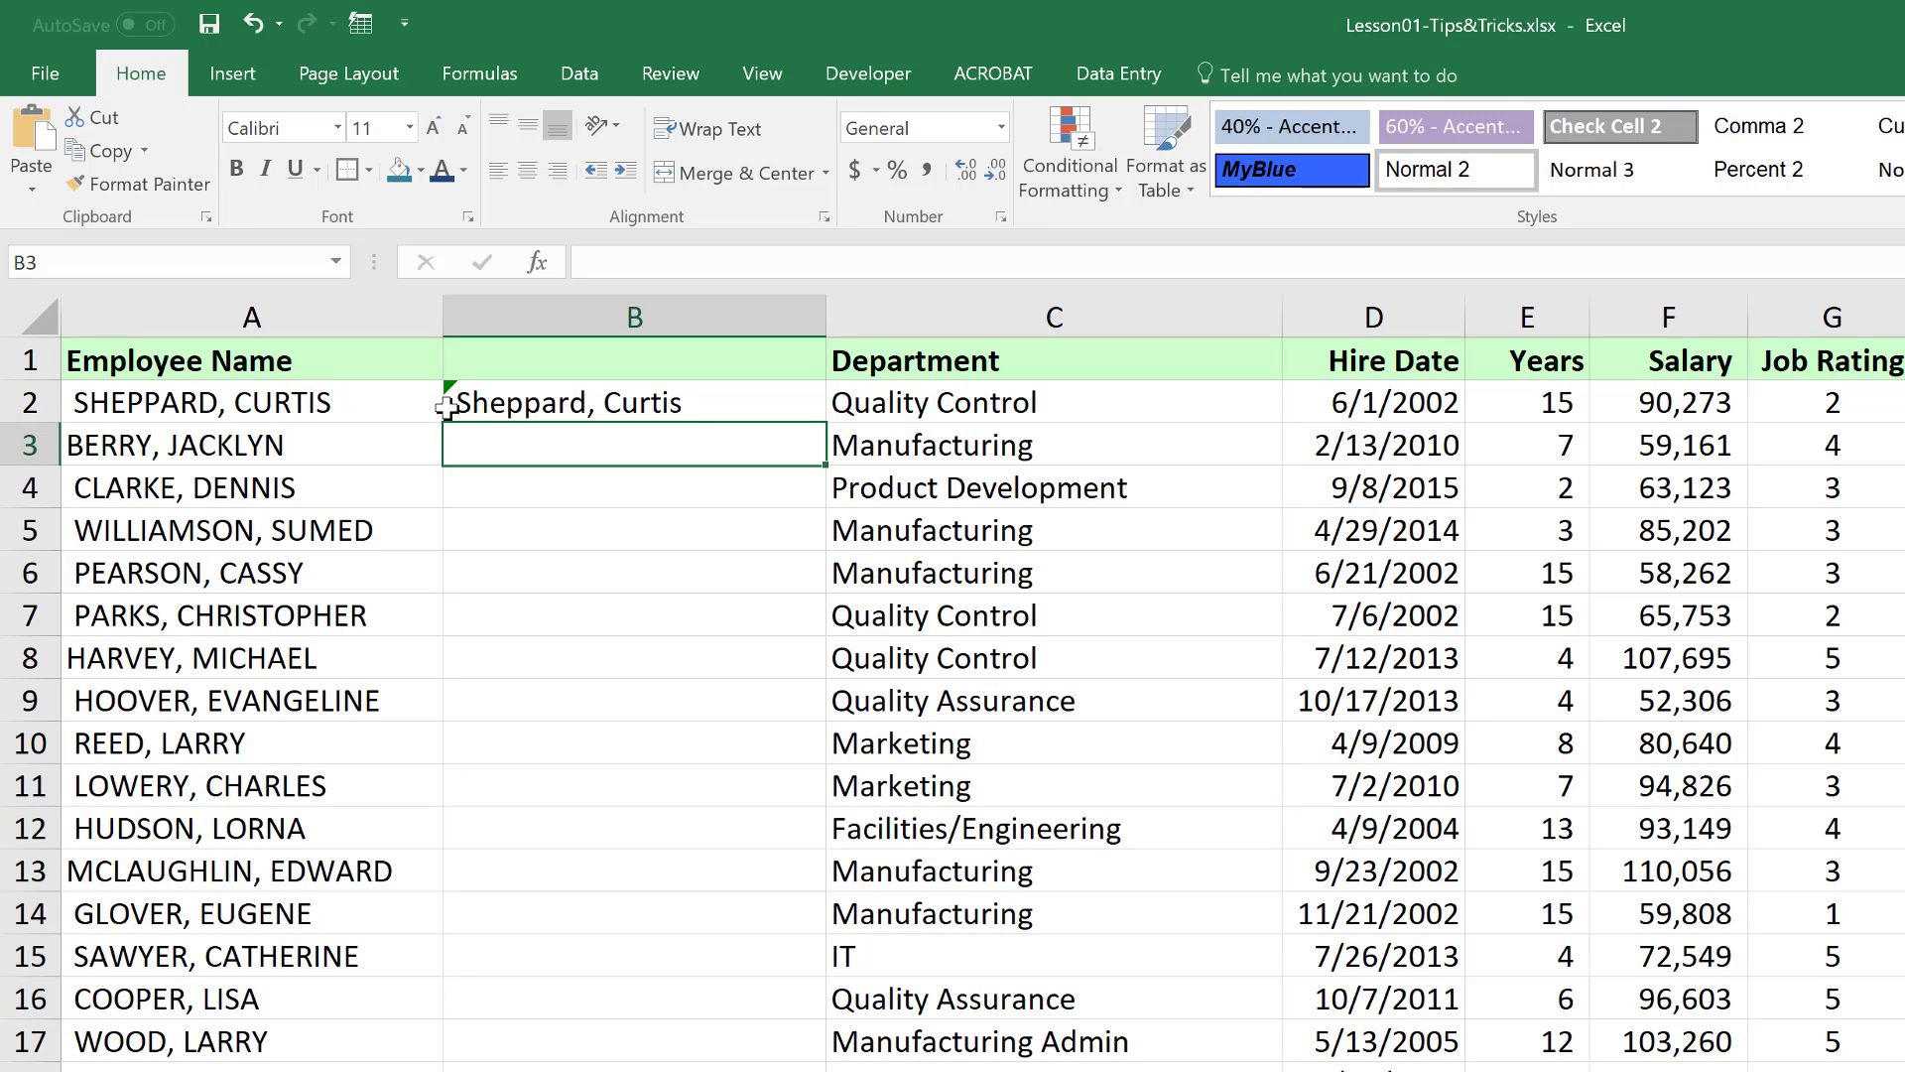
click(507, 404)
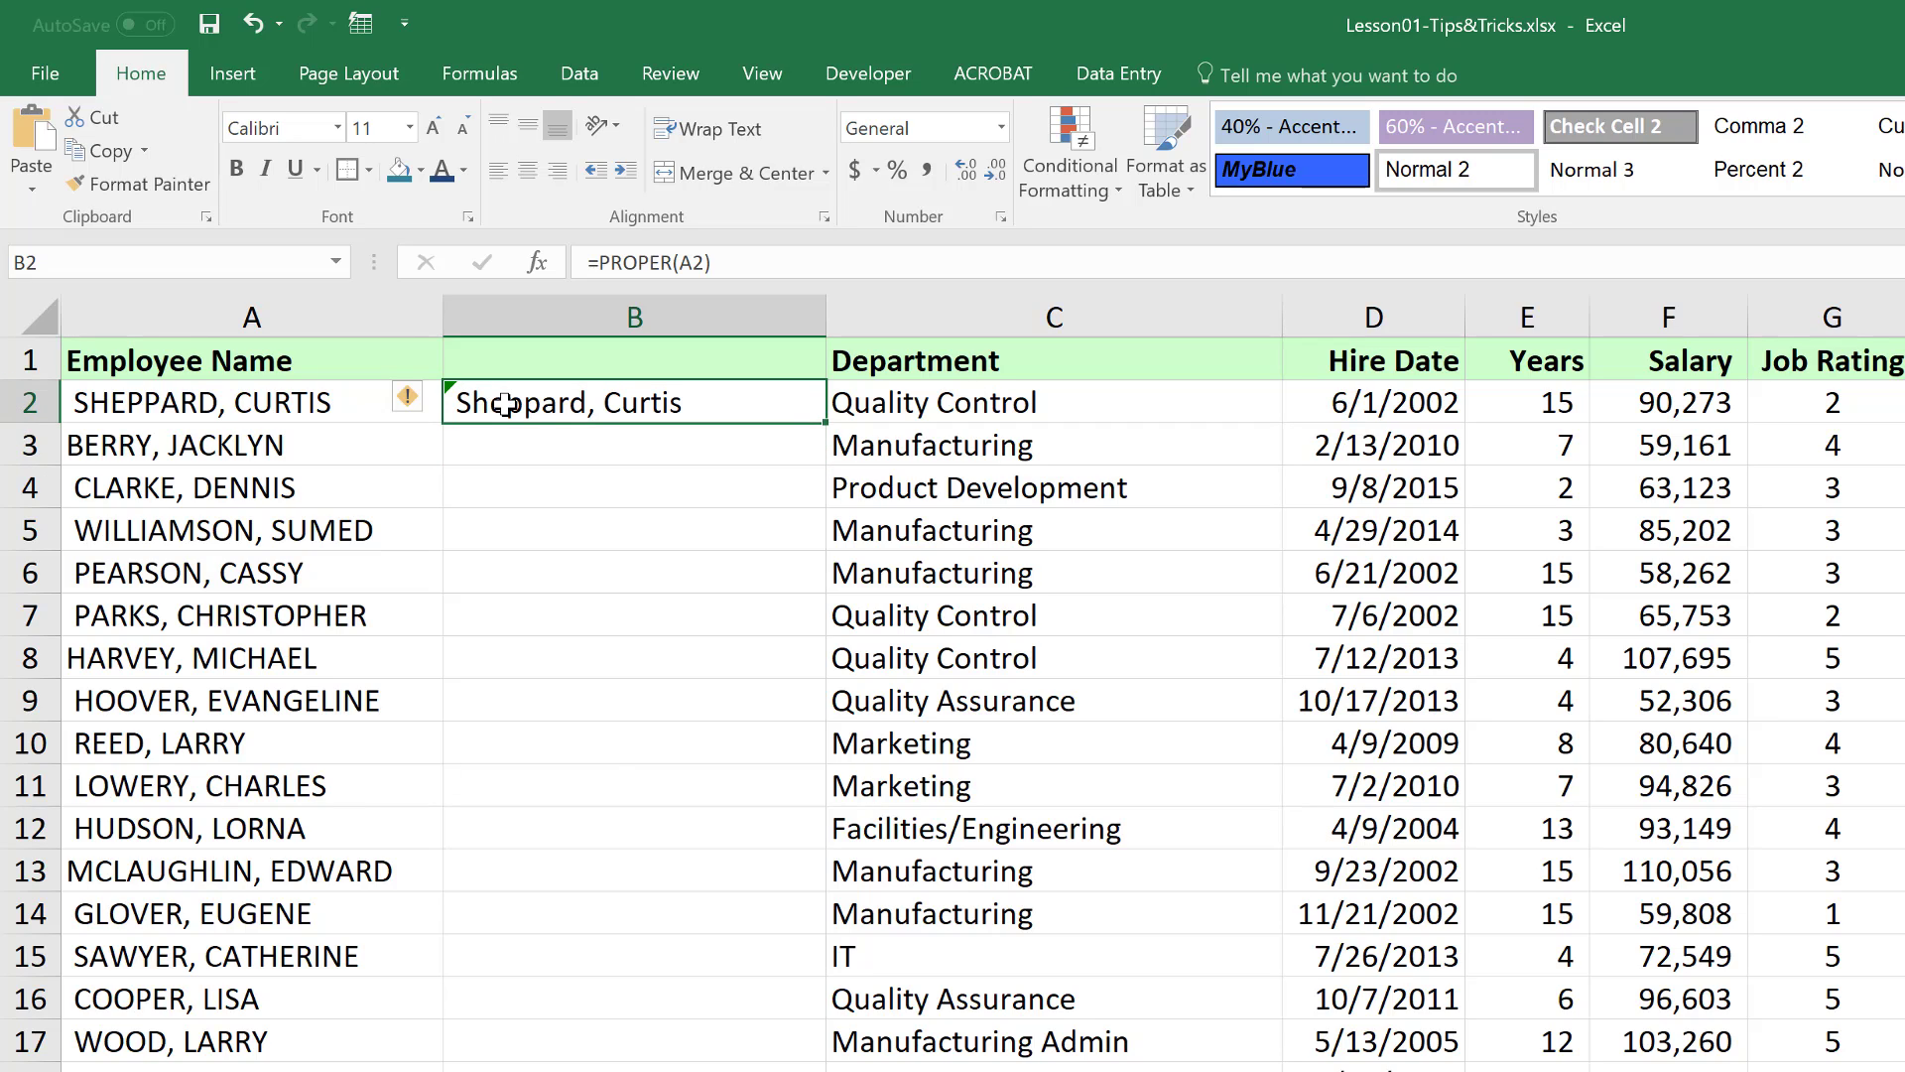
Change B2's formula to =PROPER(TRIM(A2)) so the leading space is removed
double_click(506, 404)
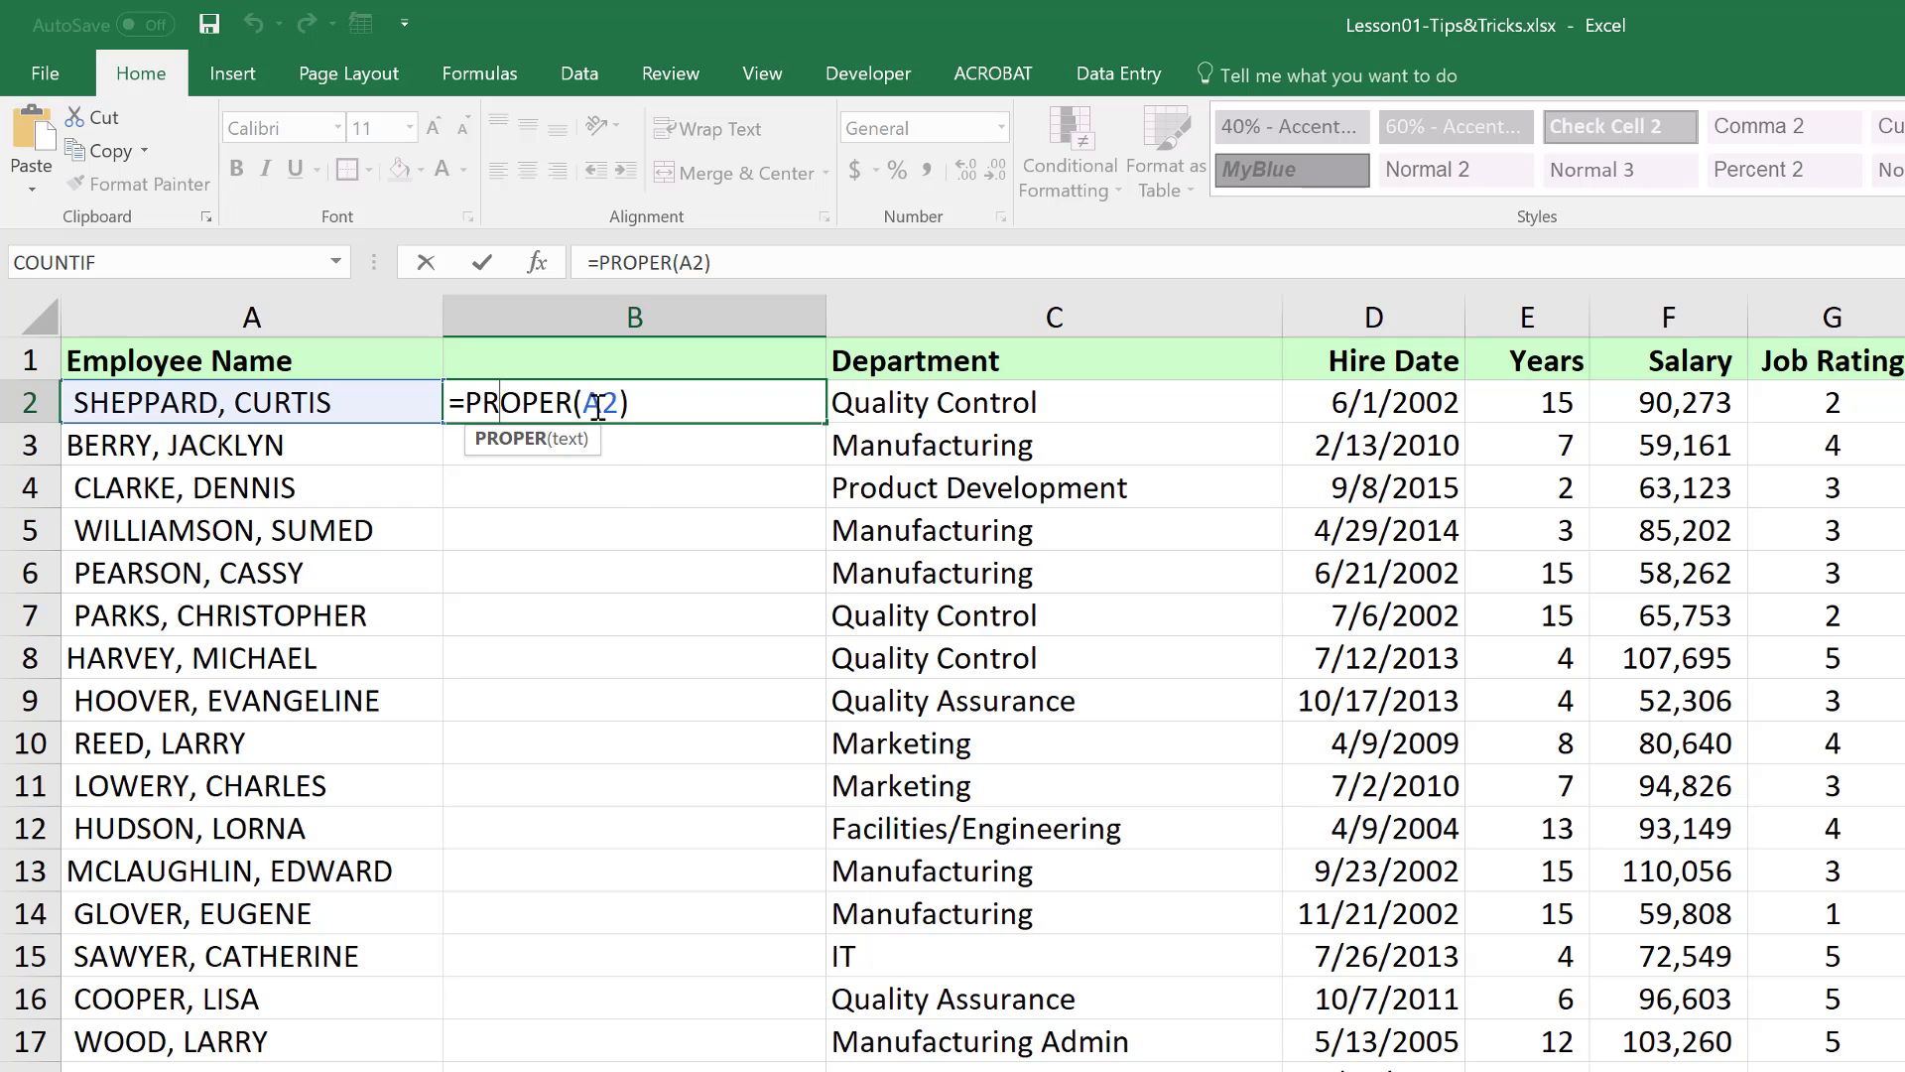
click(583, 404)
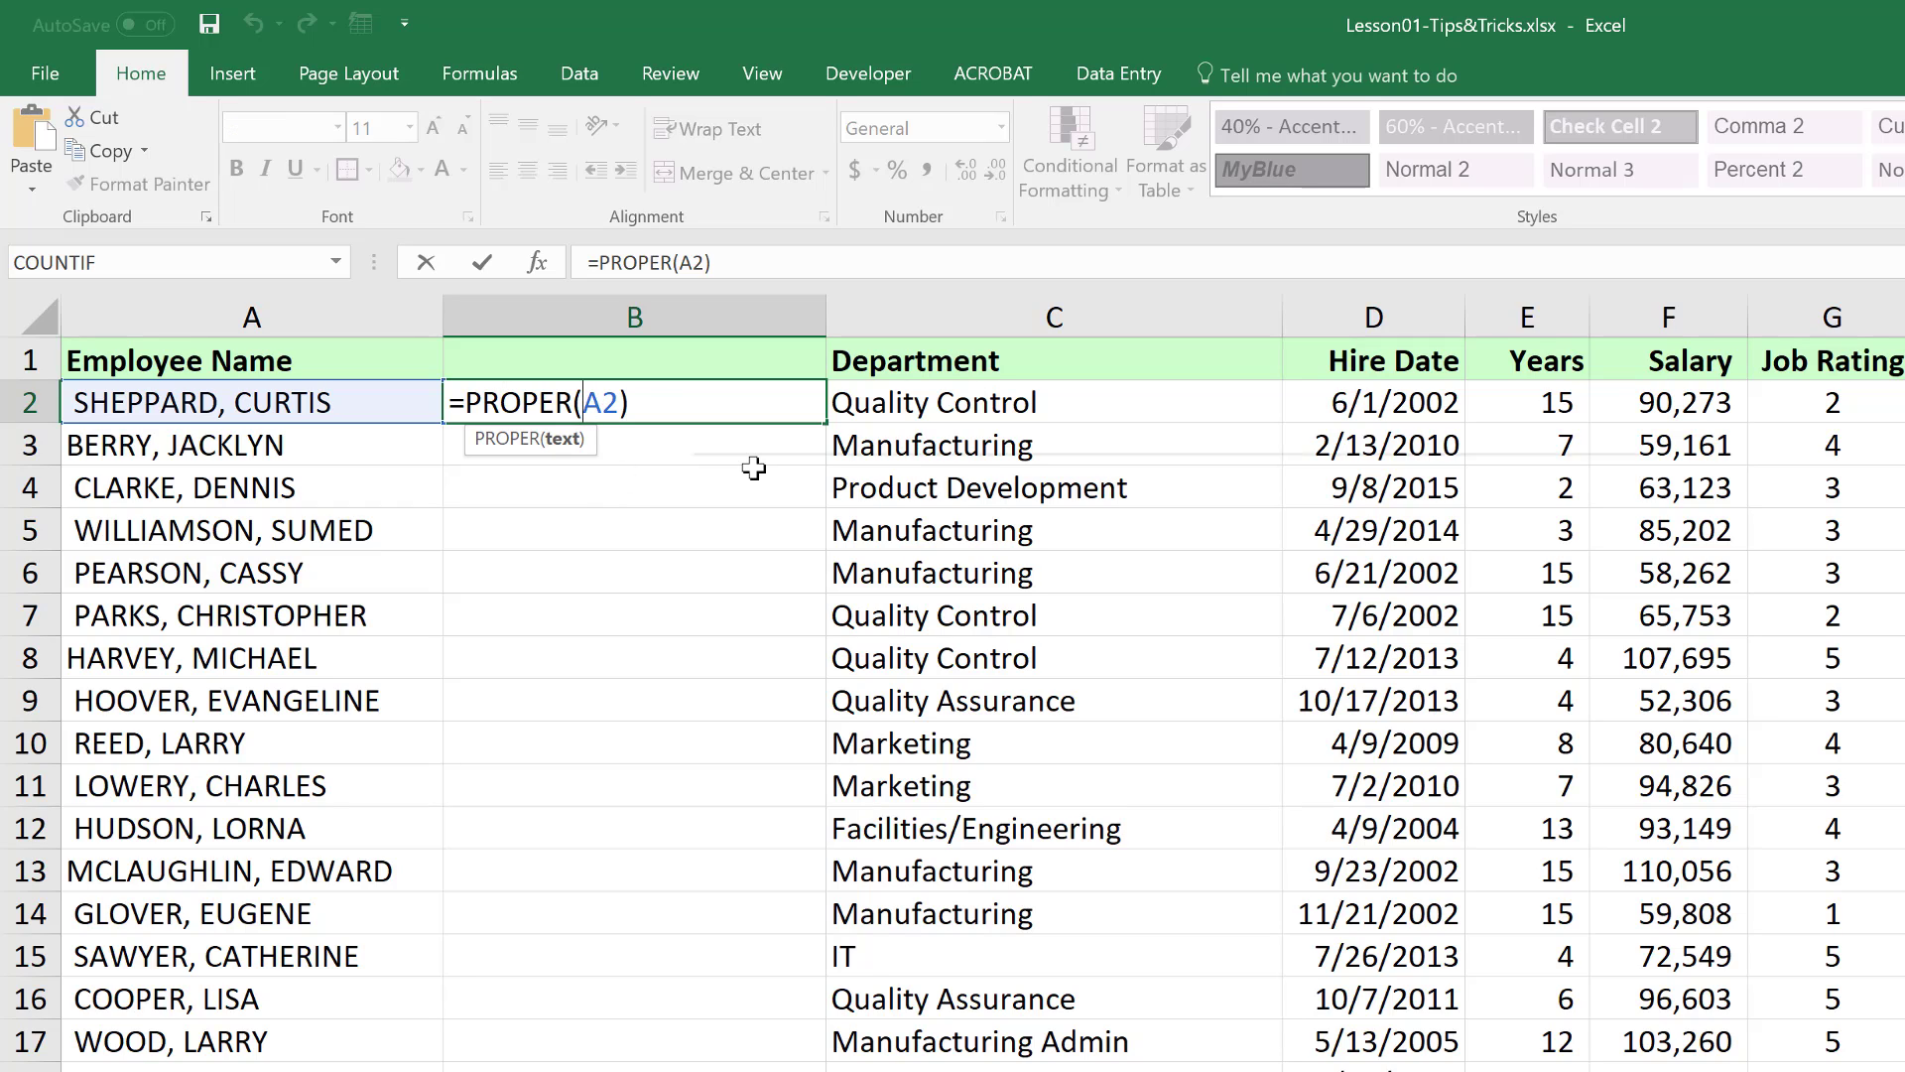
text(trim)
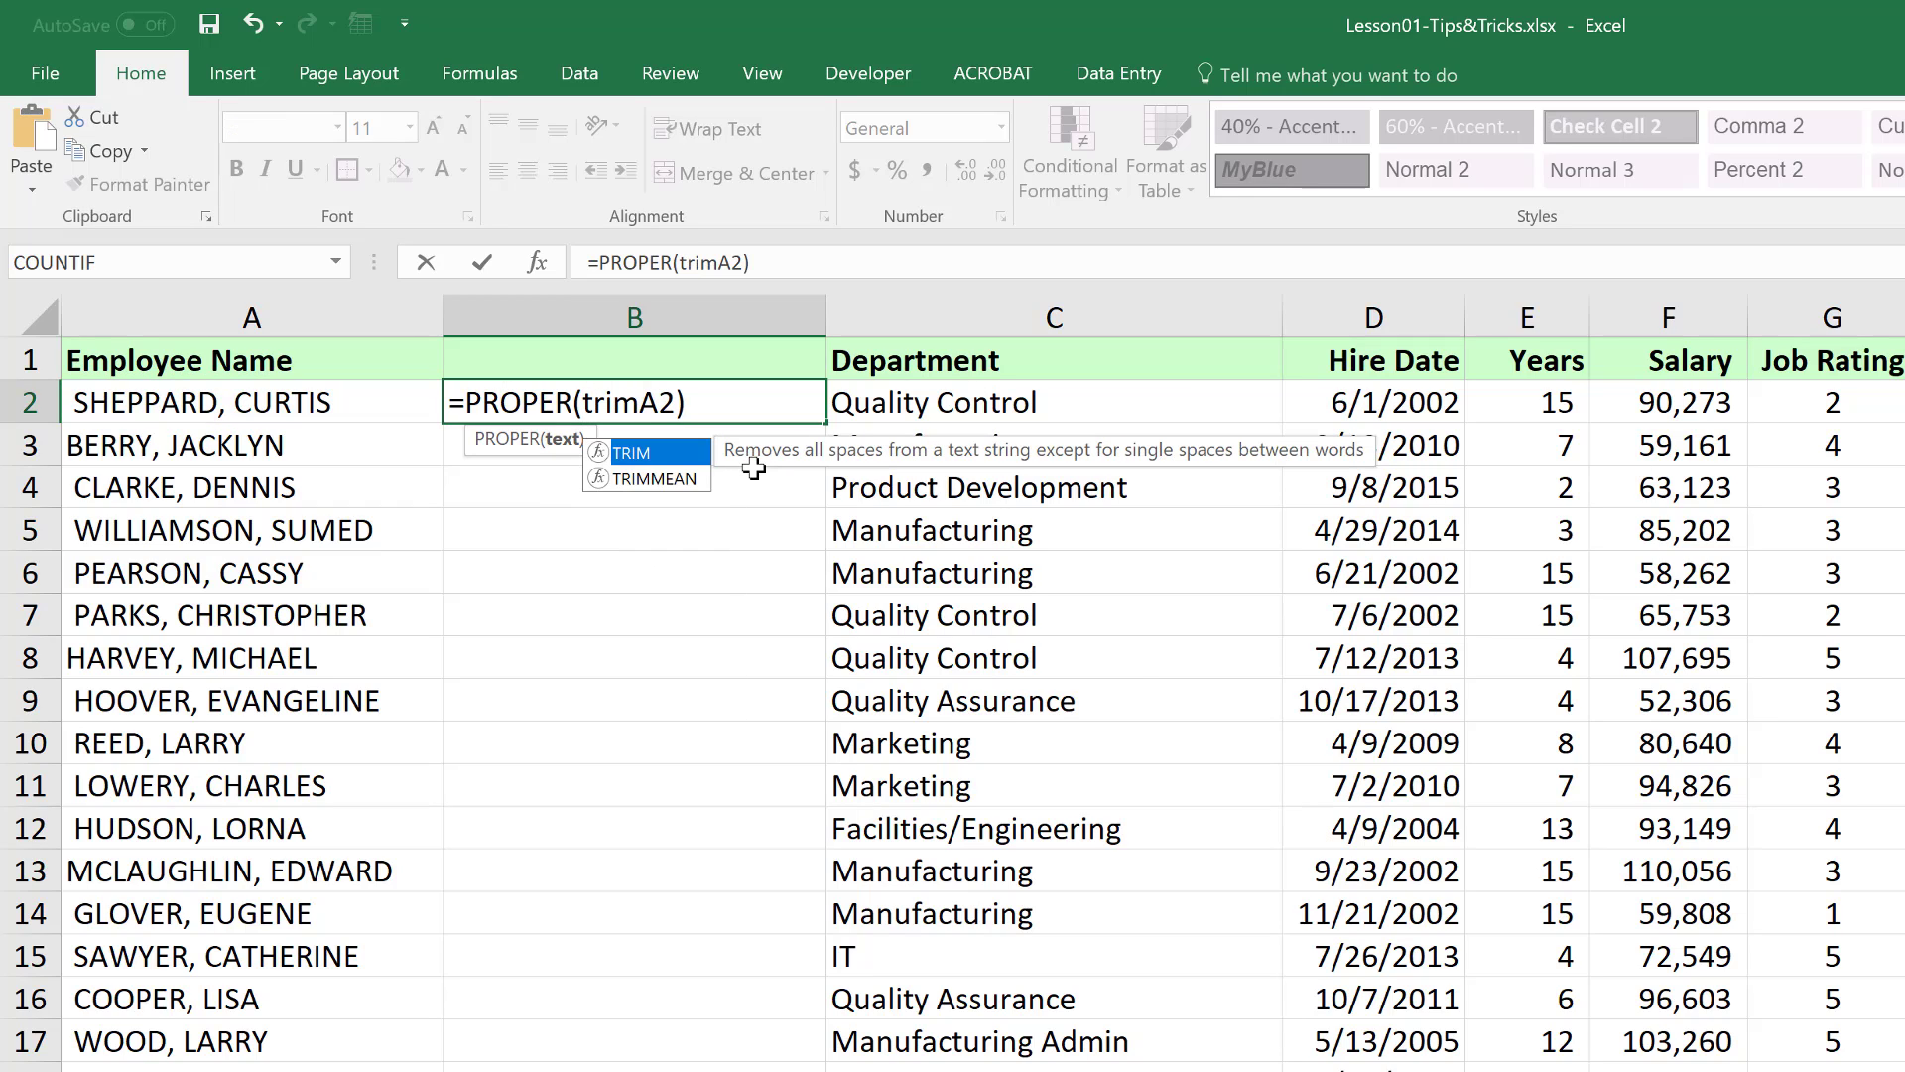
text((A2)
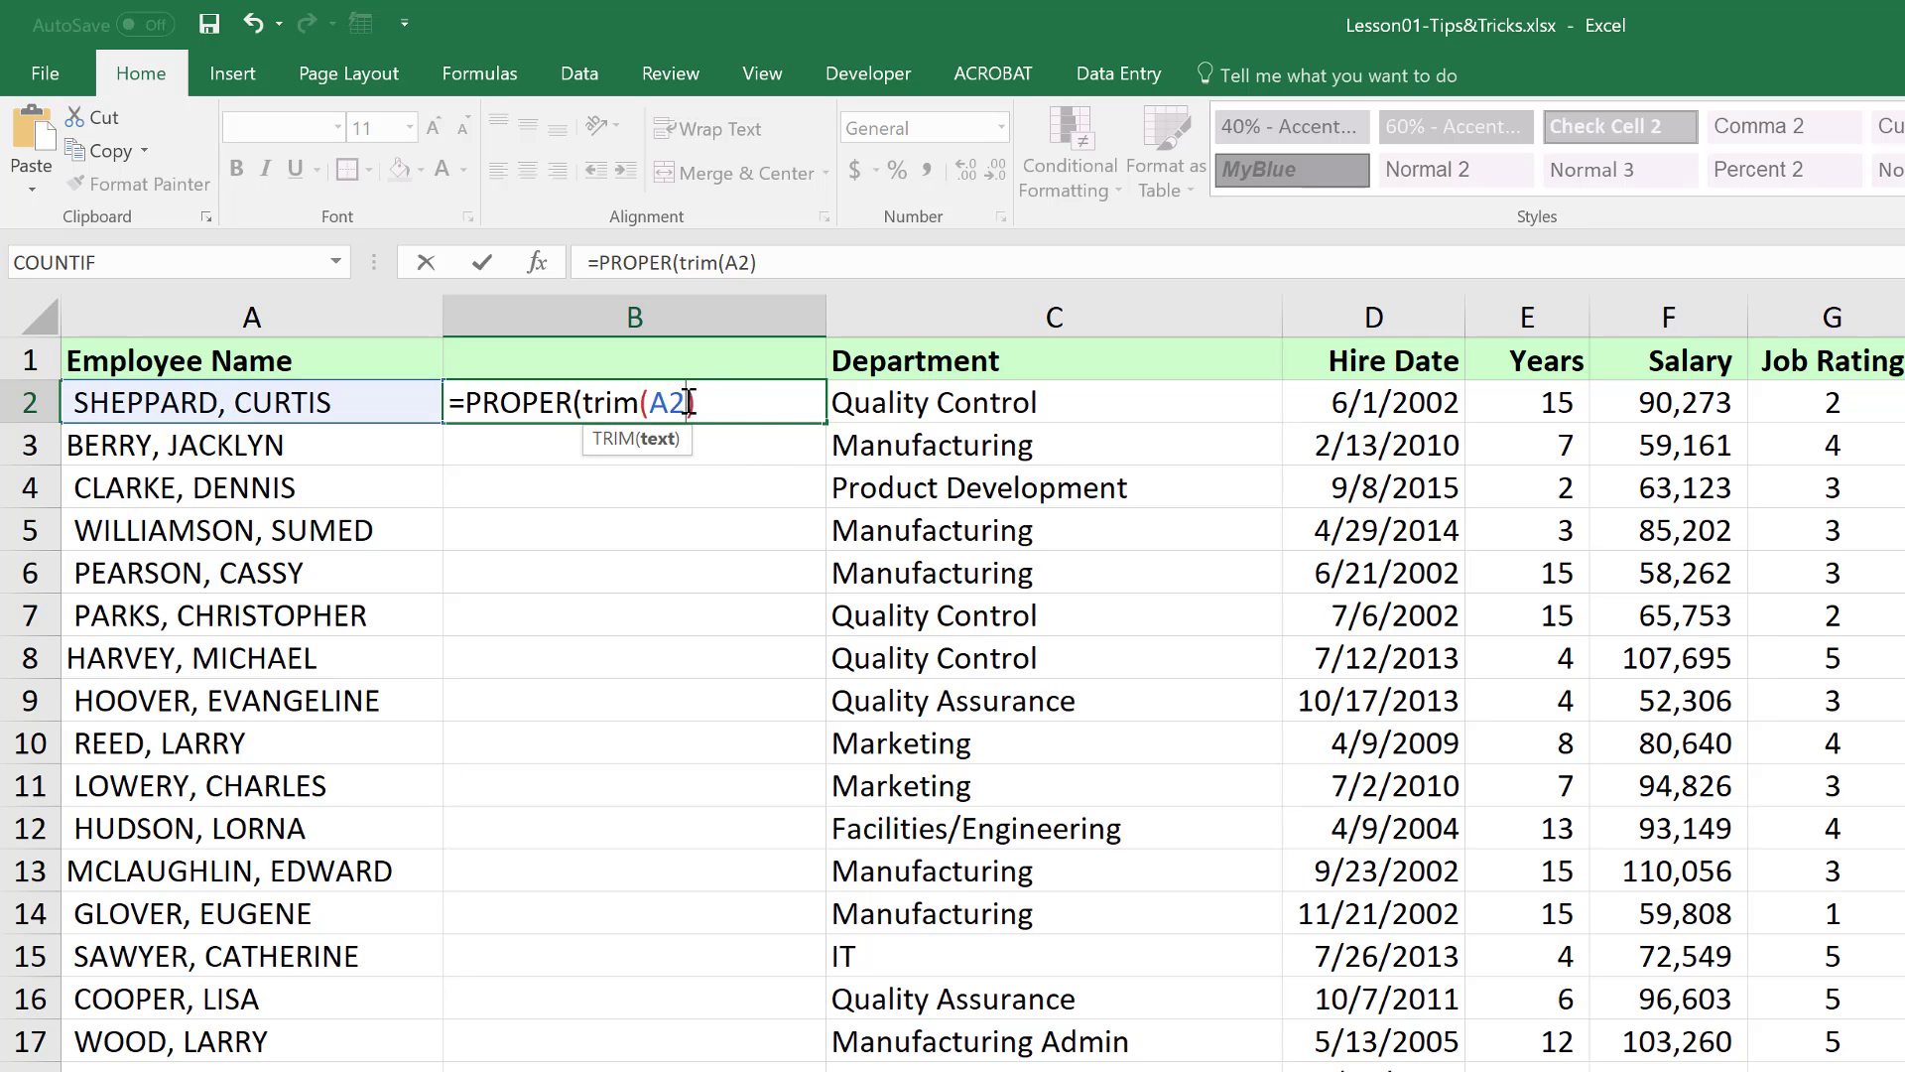
text())
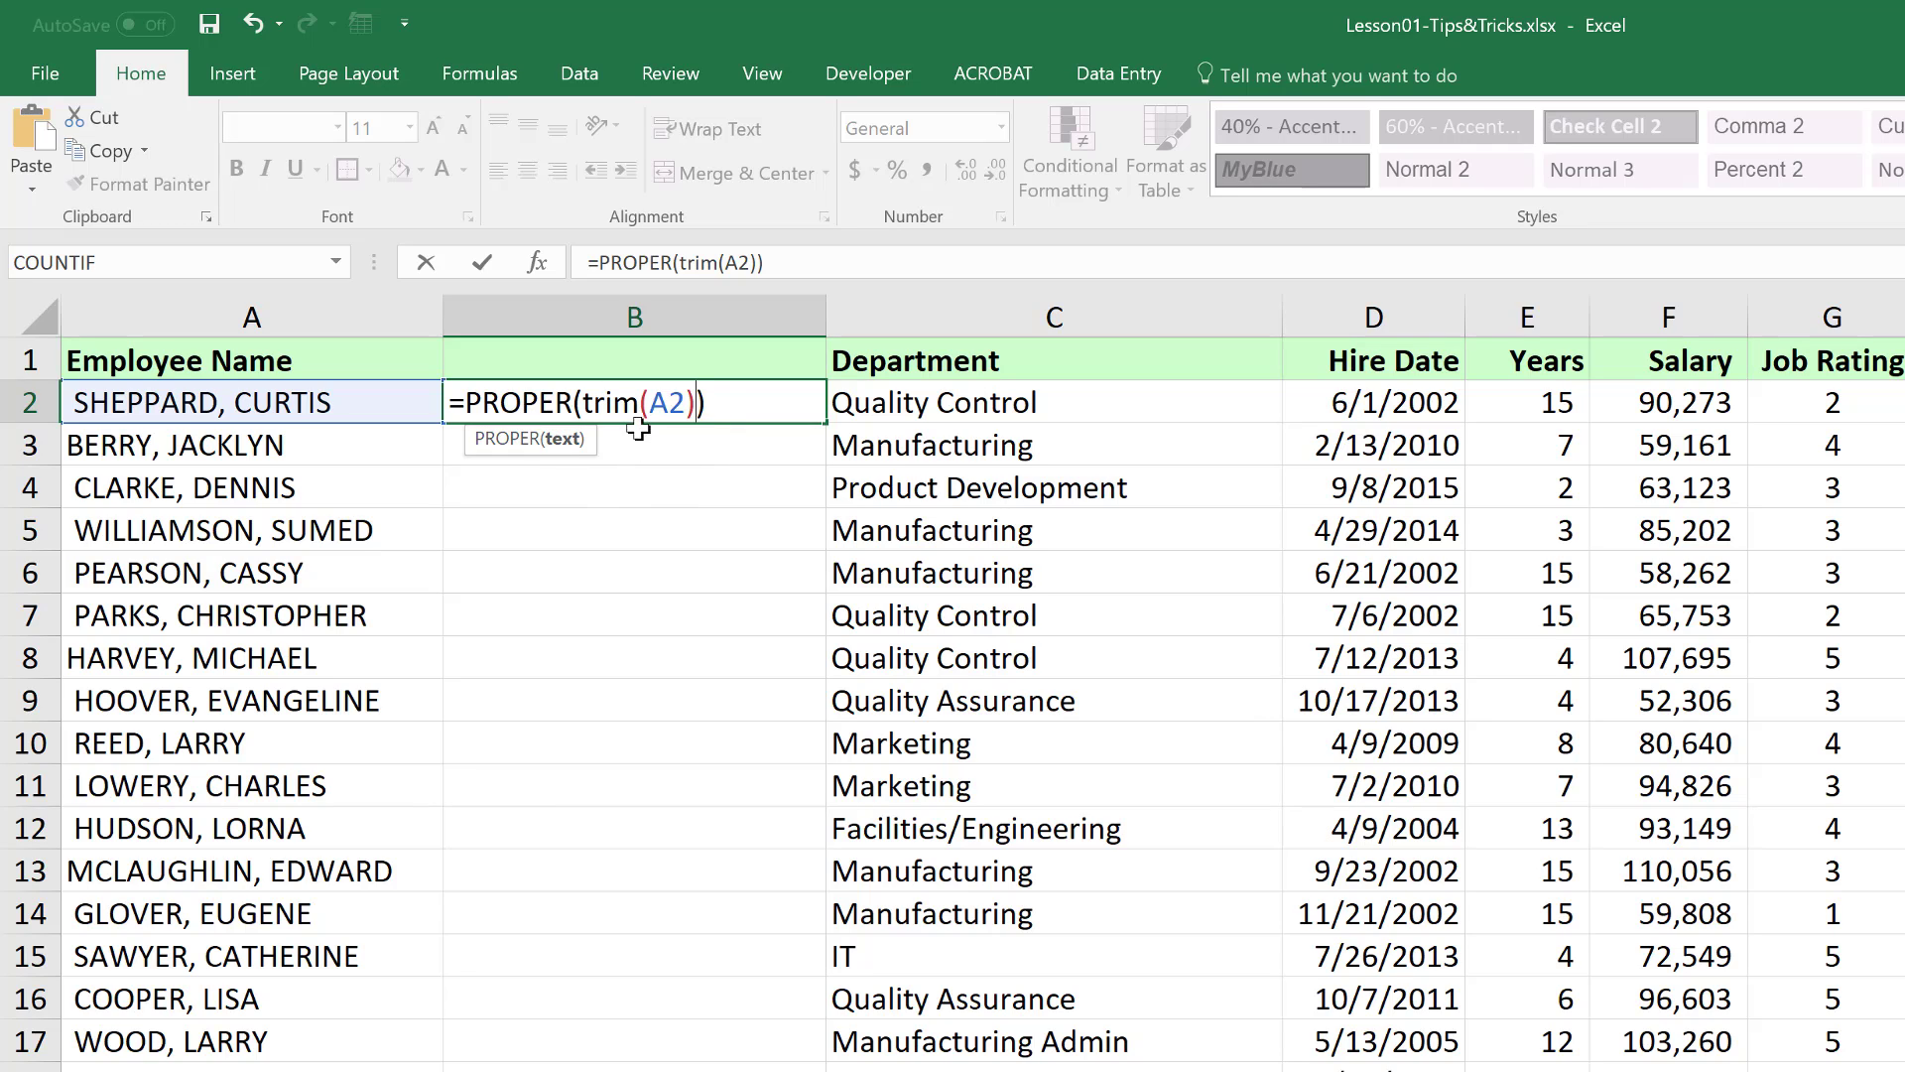
click(730, 408)
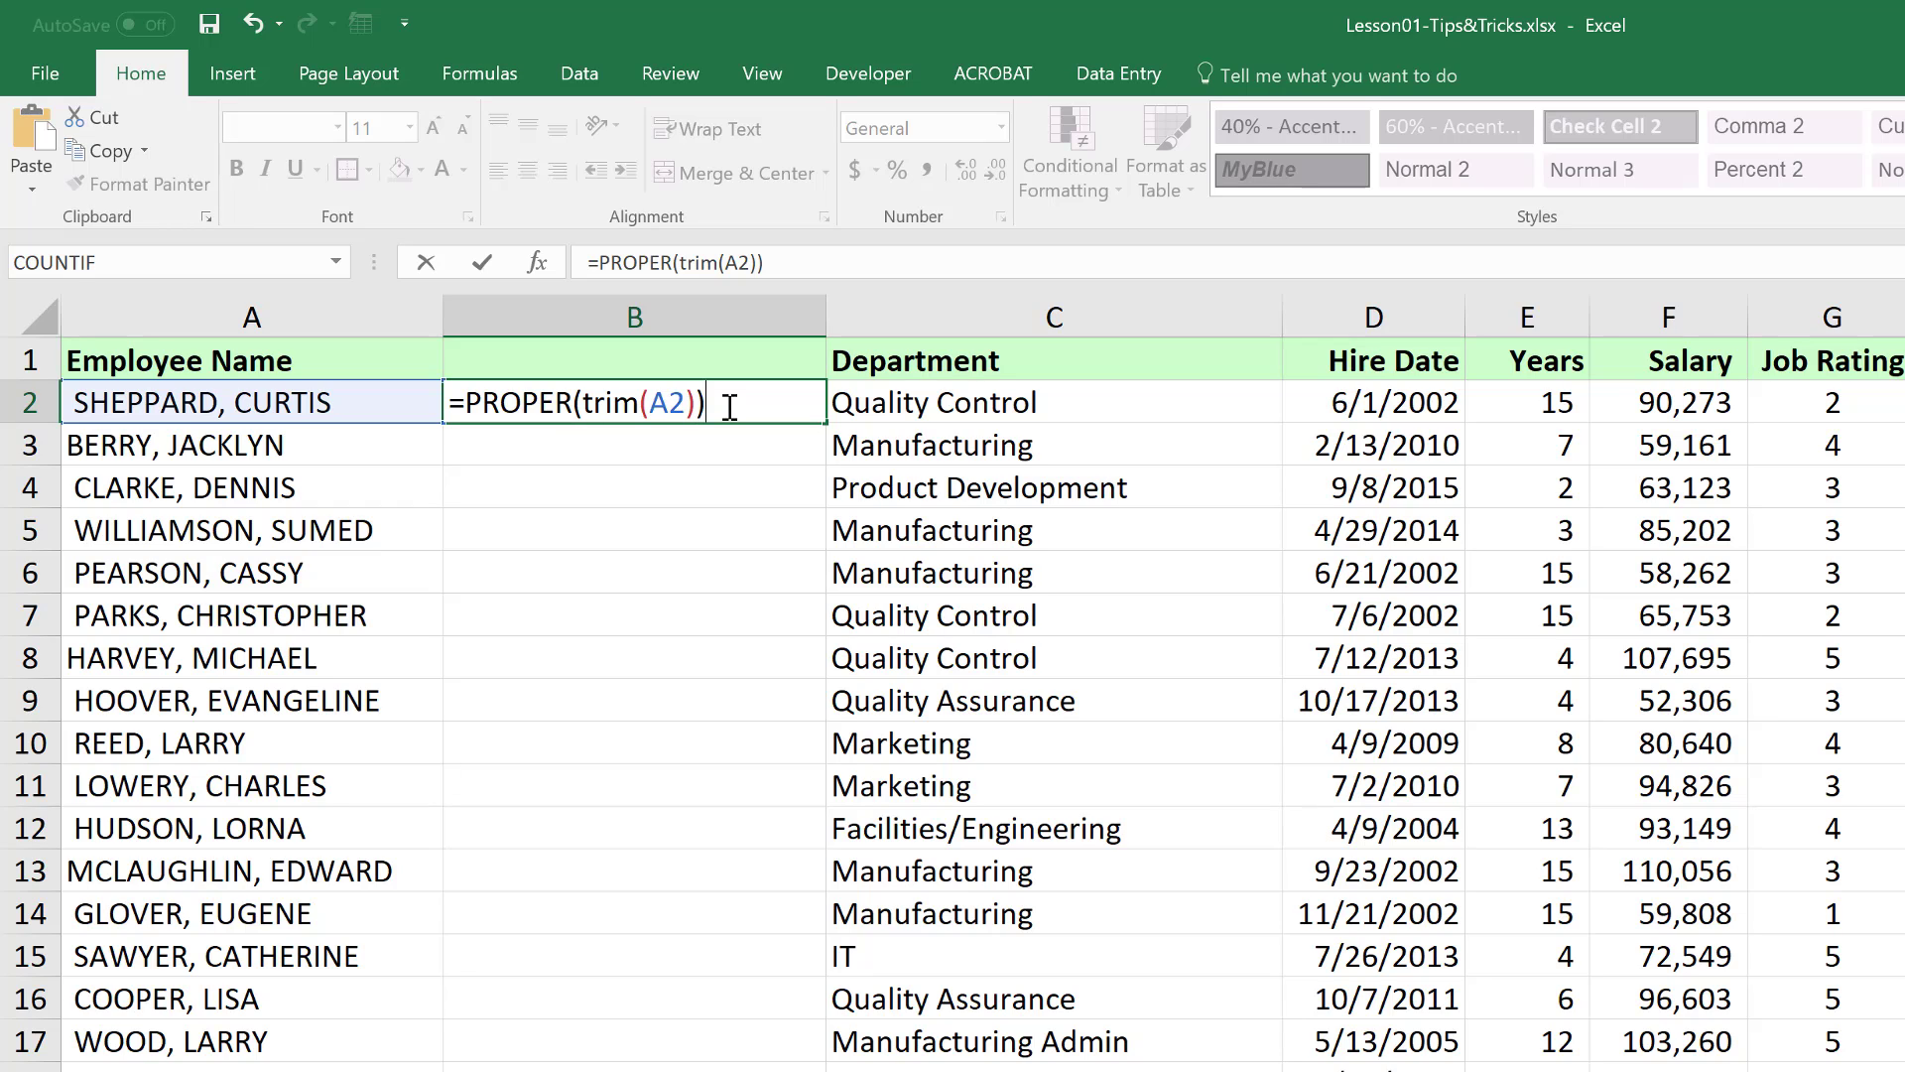
key(Return)
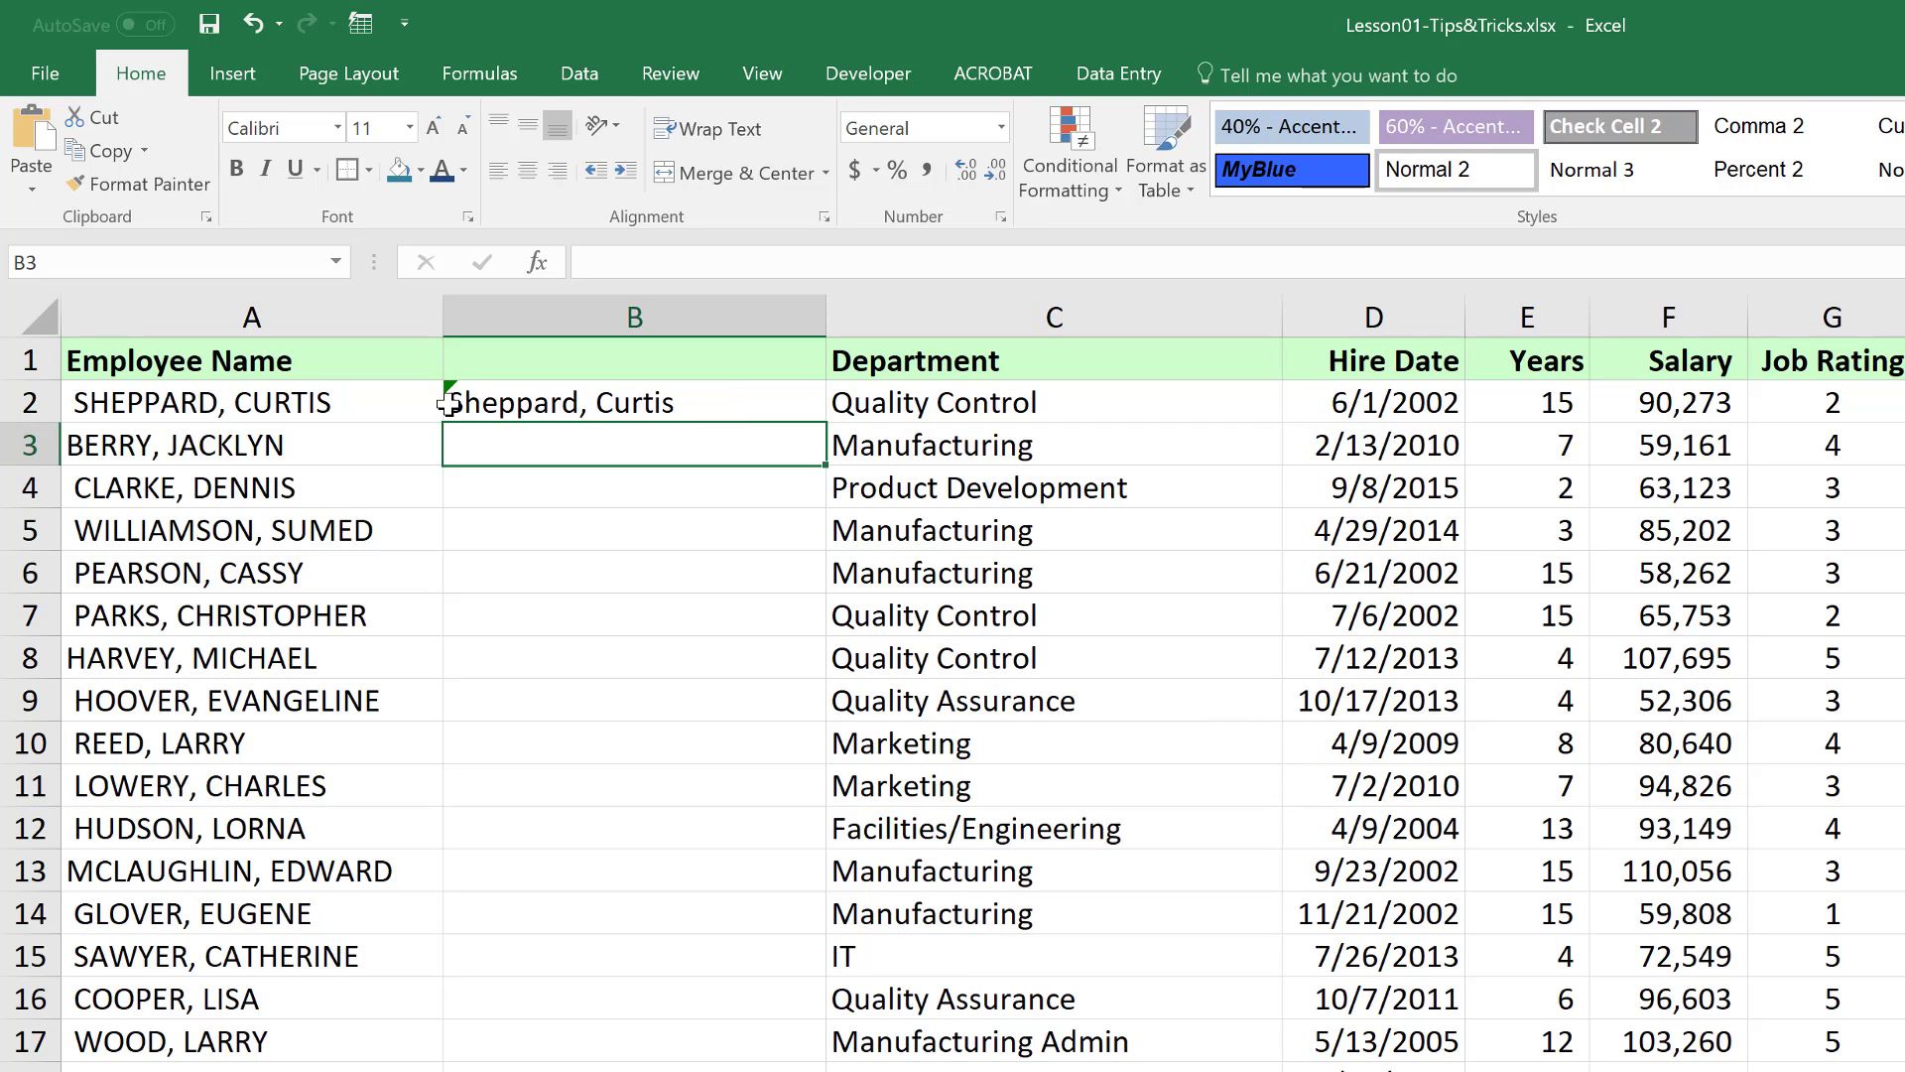
click(700, 404)
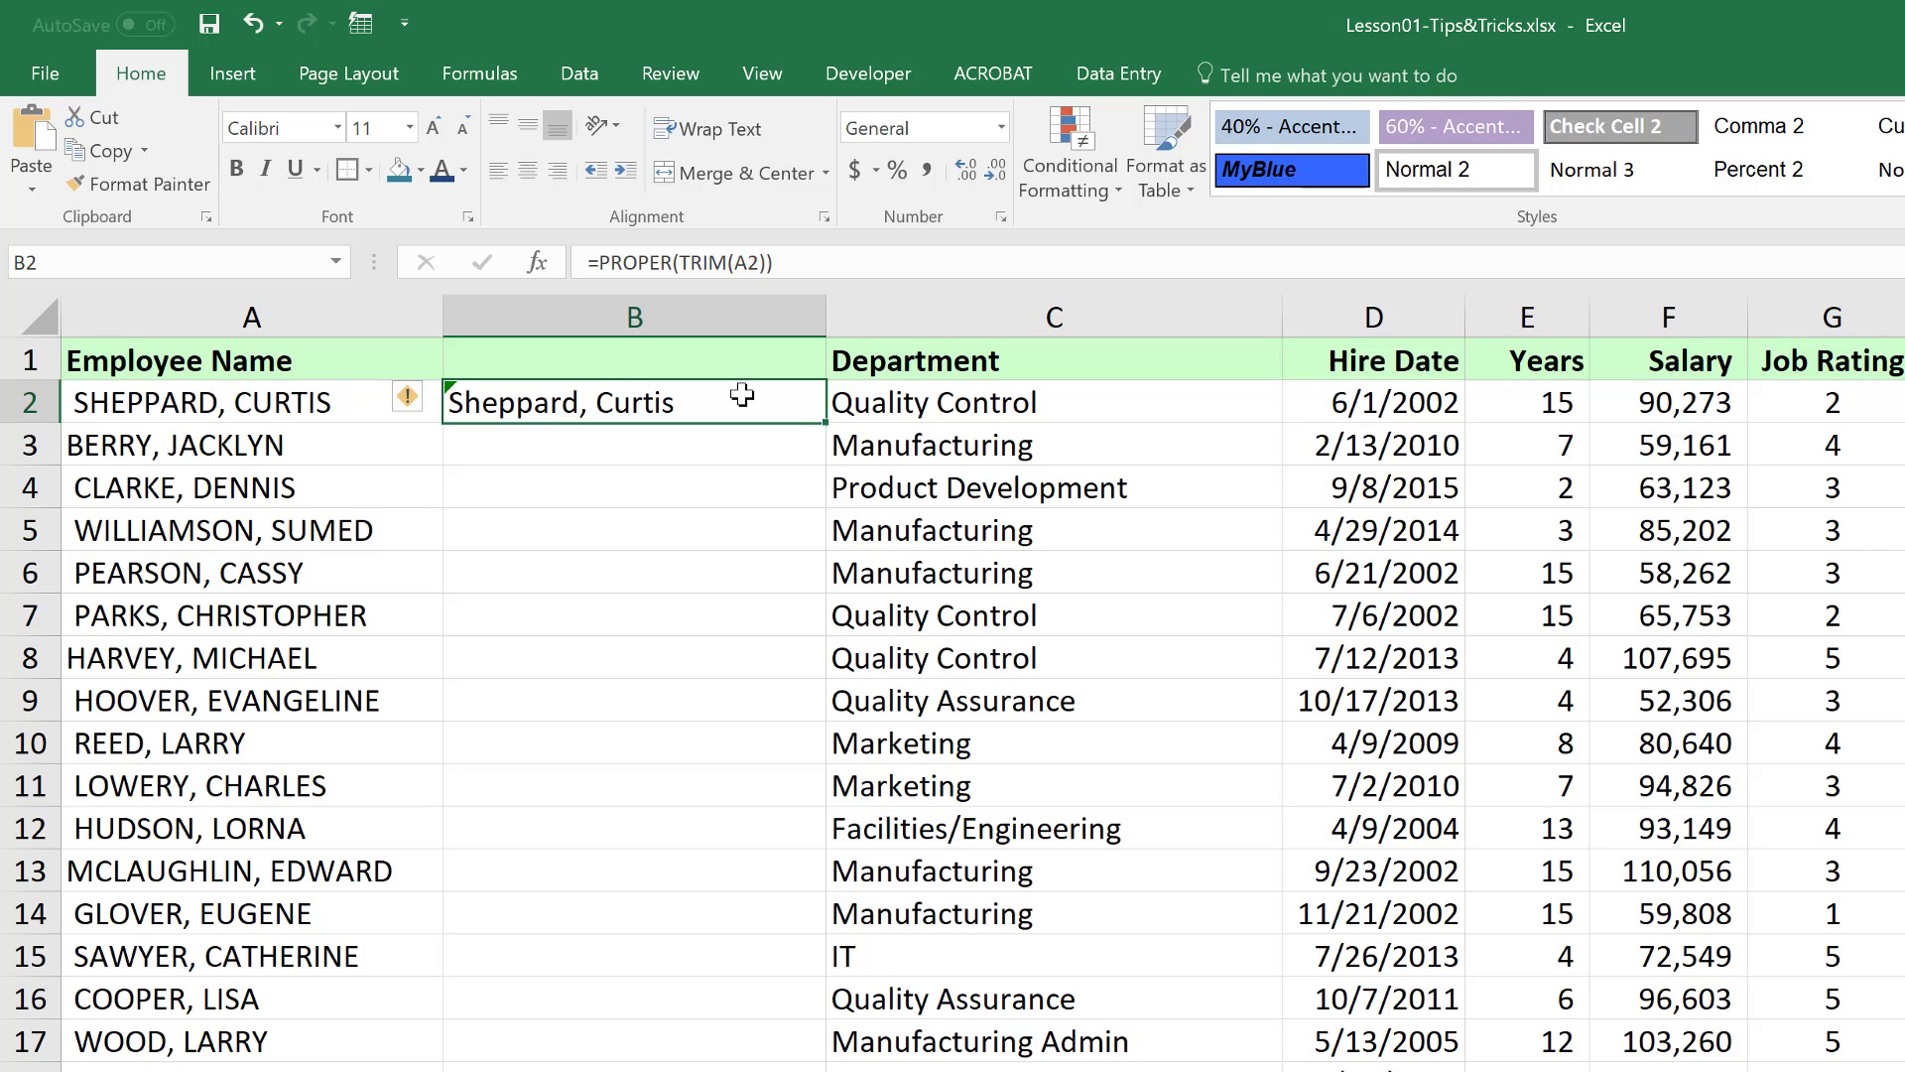
double_click(824, 422)
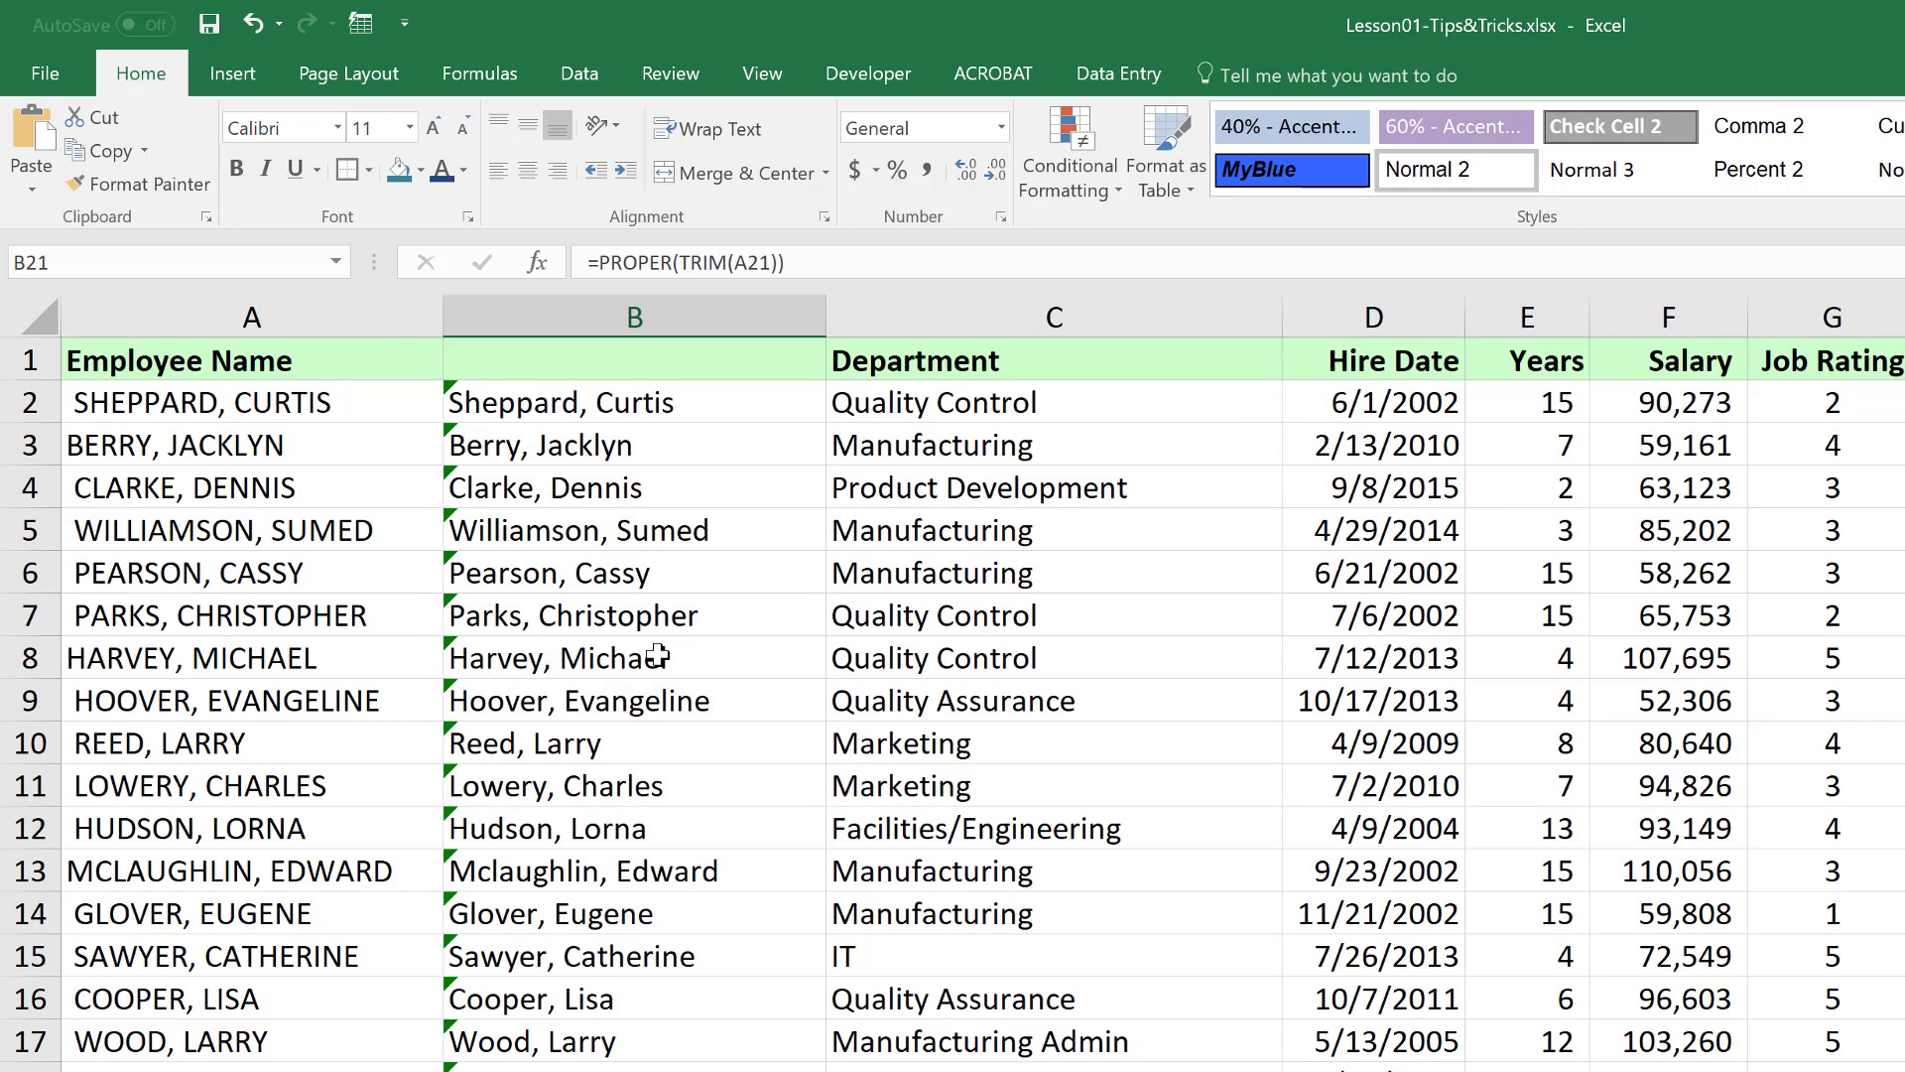
click(583, 504)
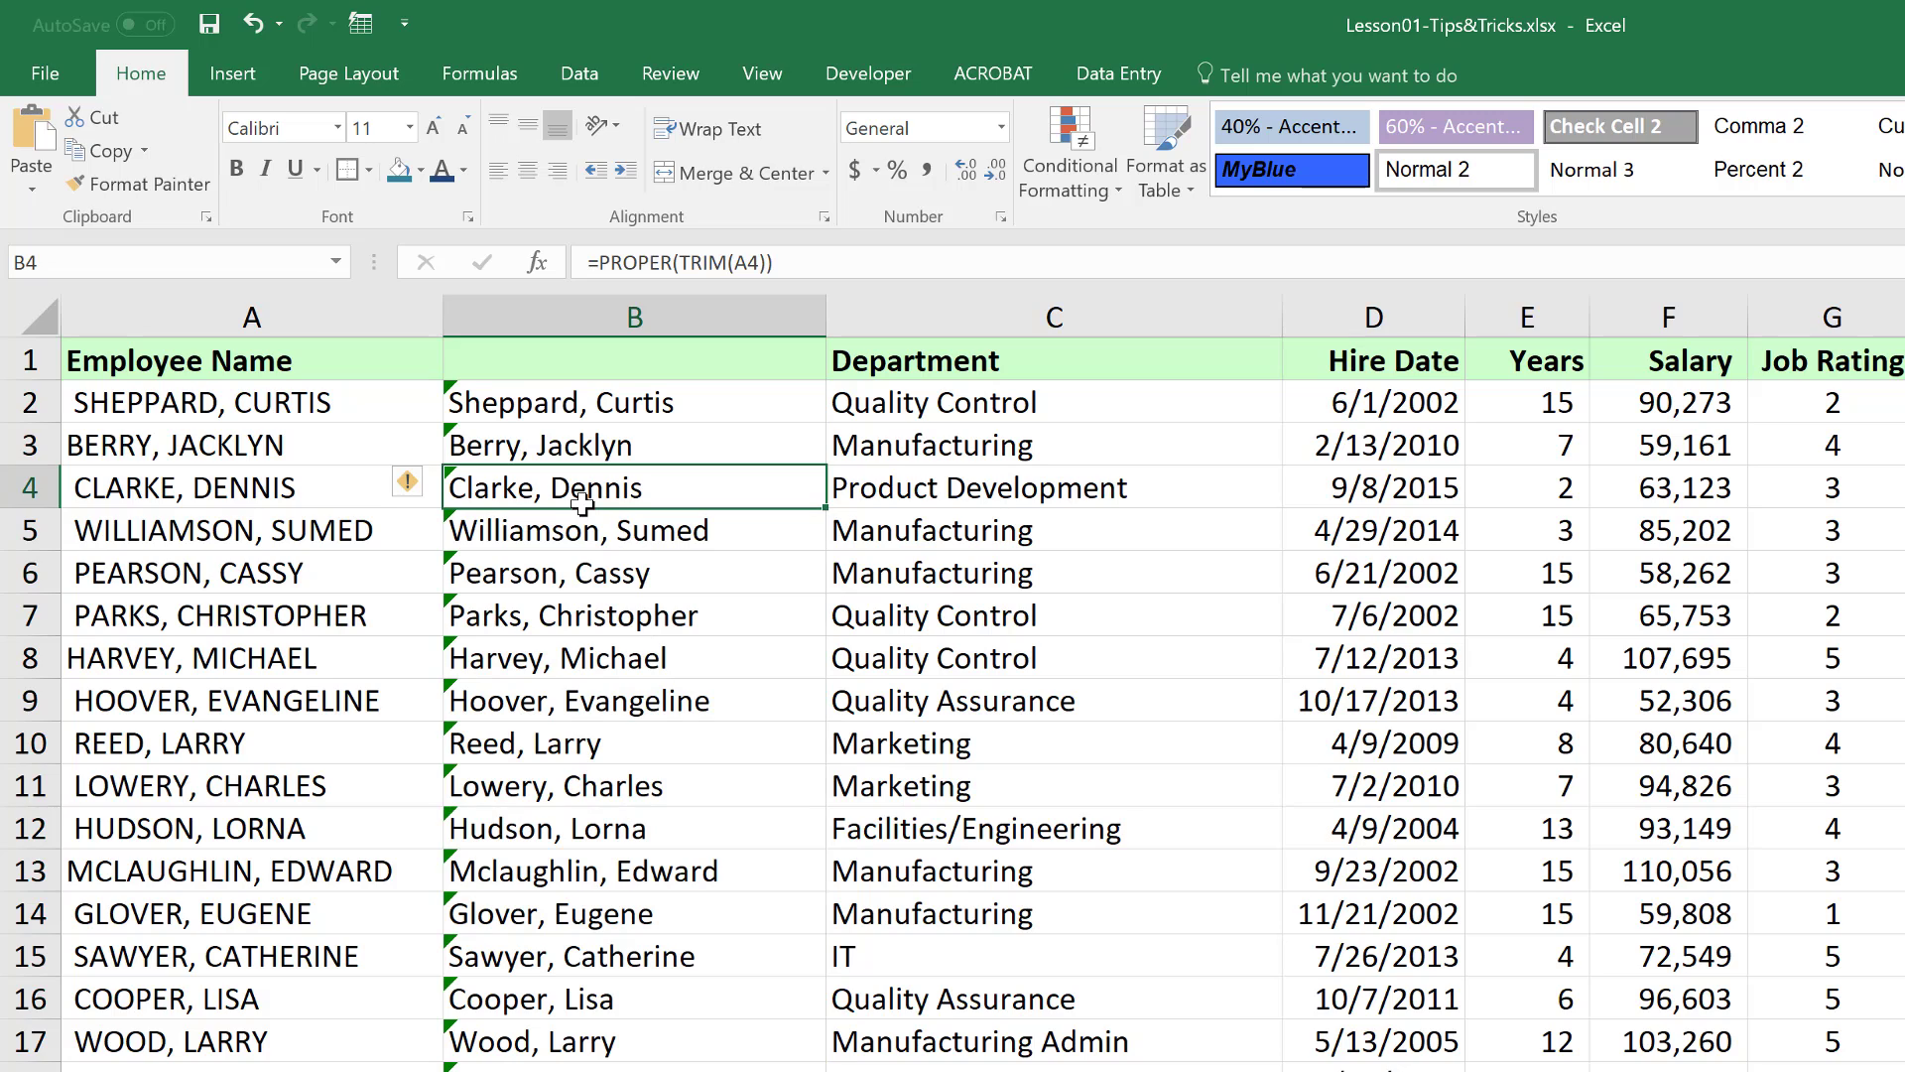
click(583, 541)
click(581, 586)
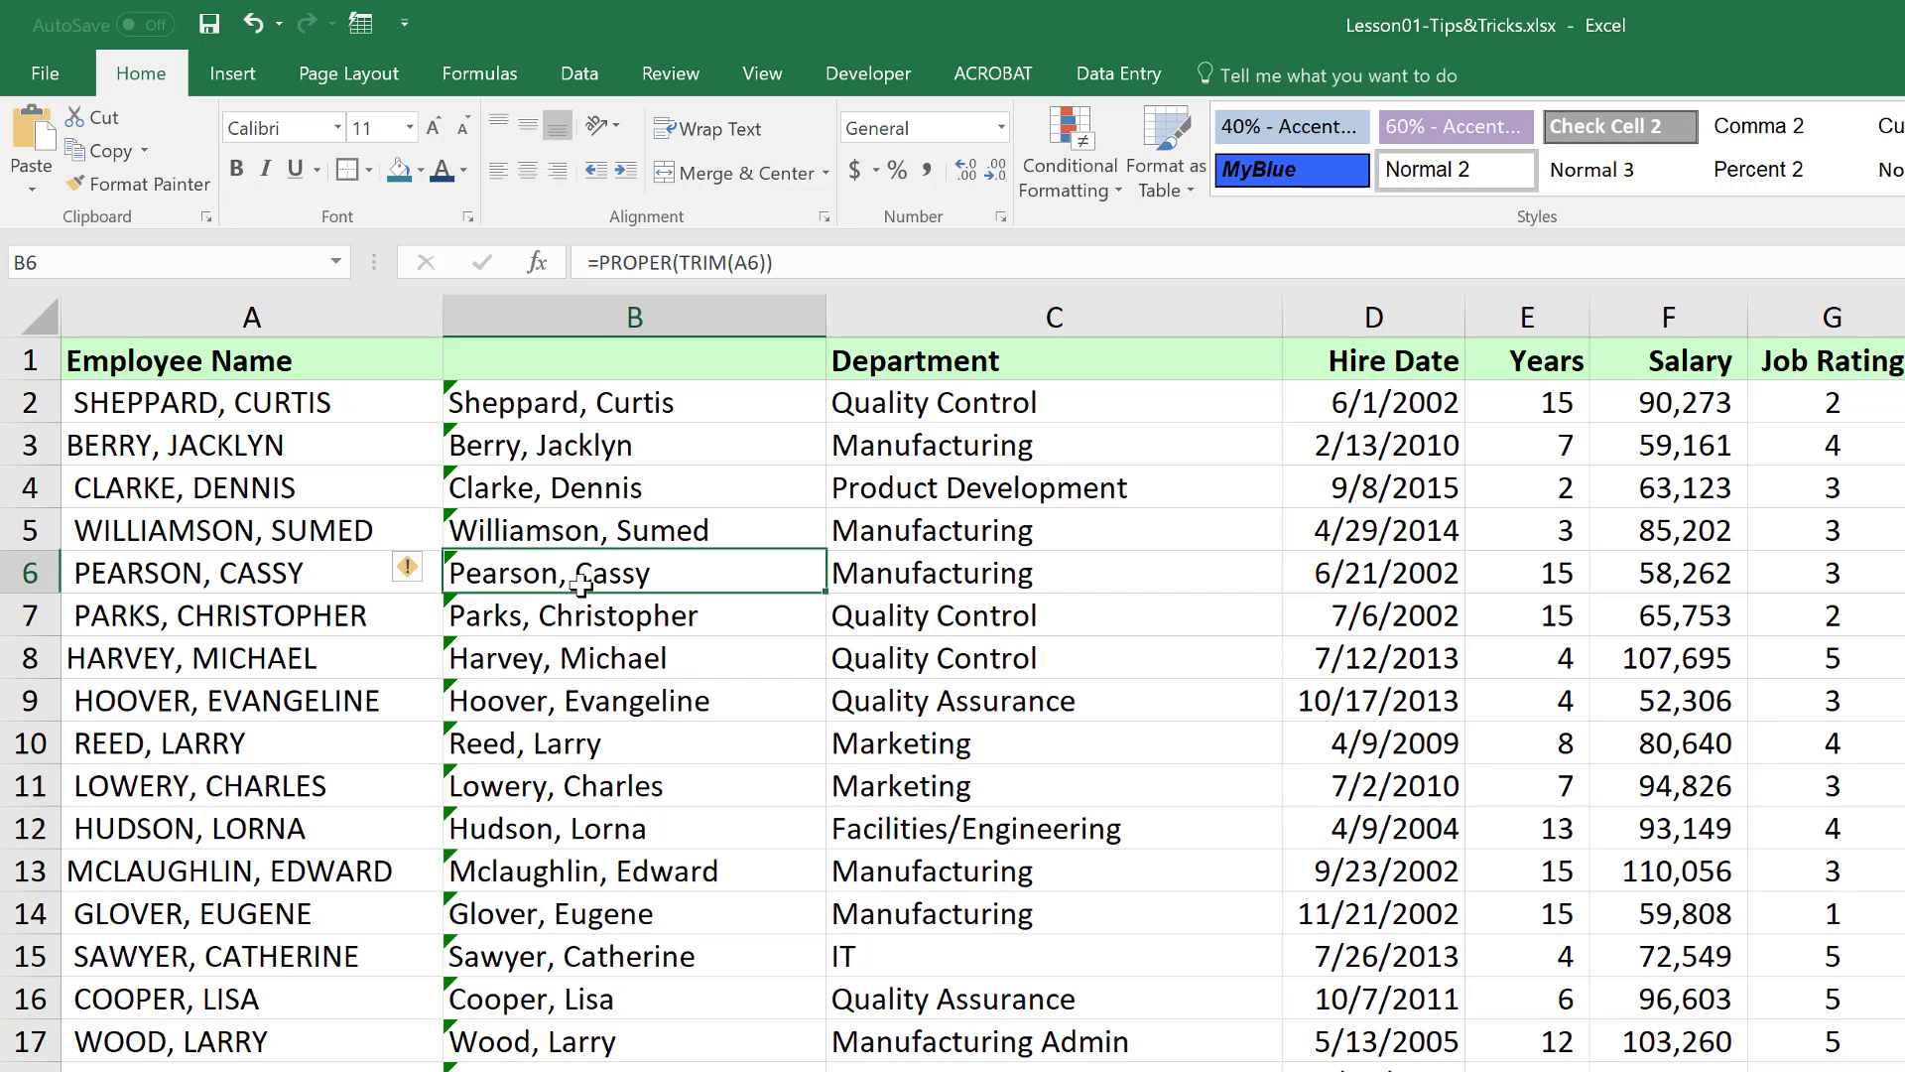
click(582, 623)
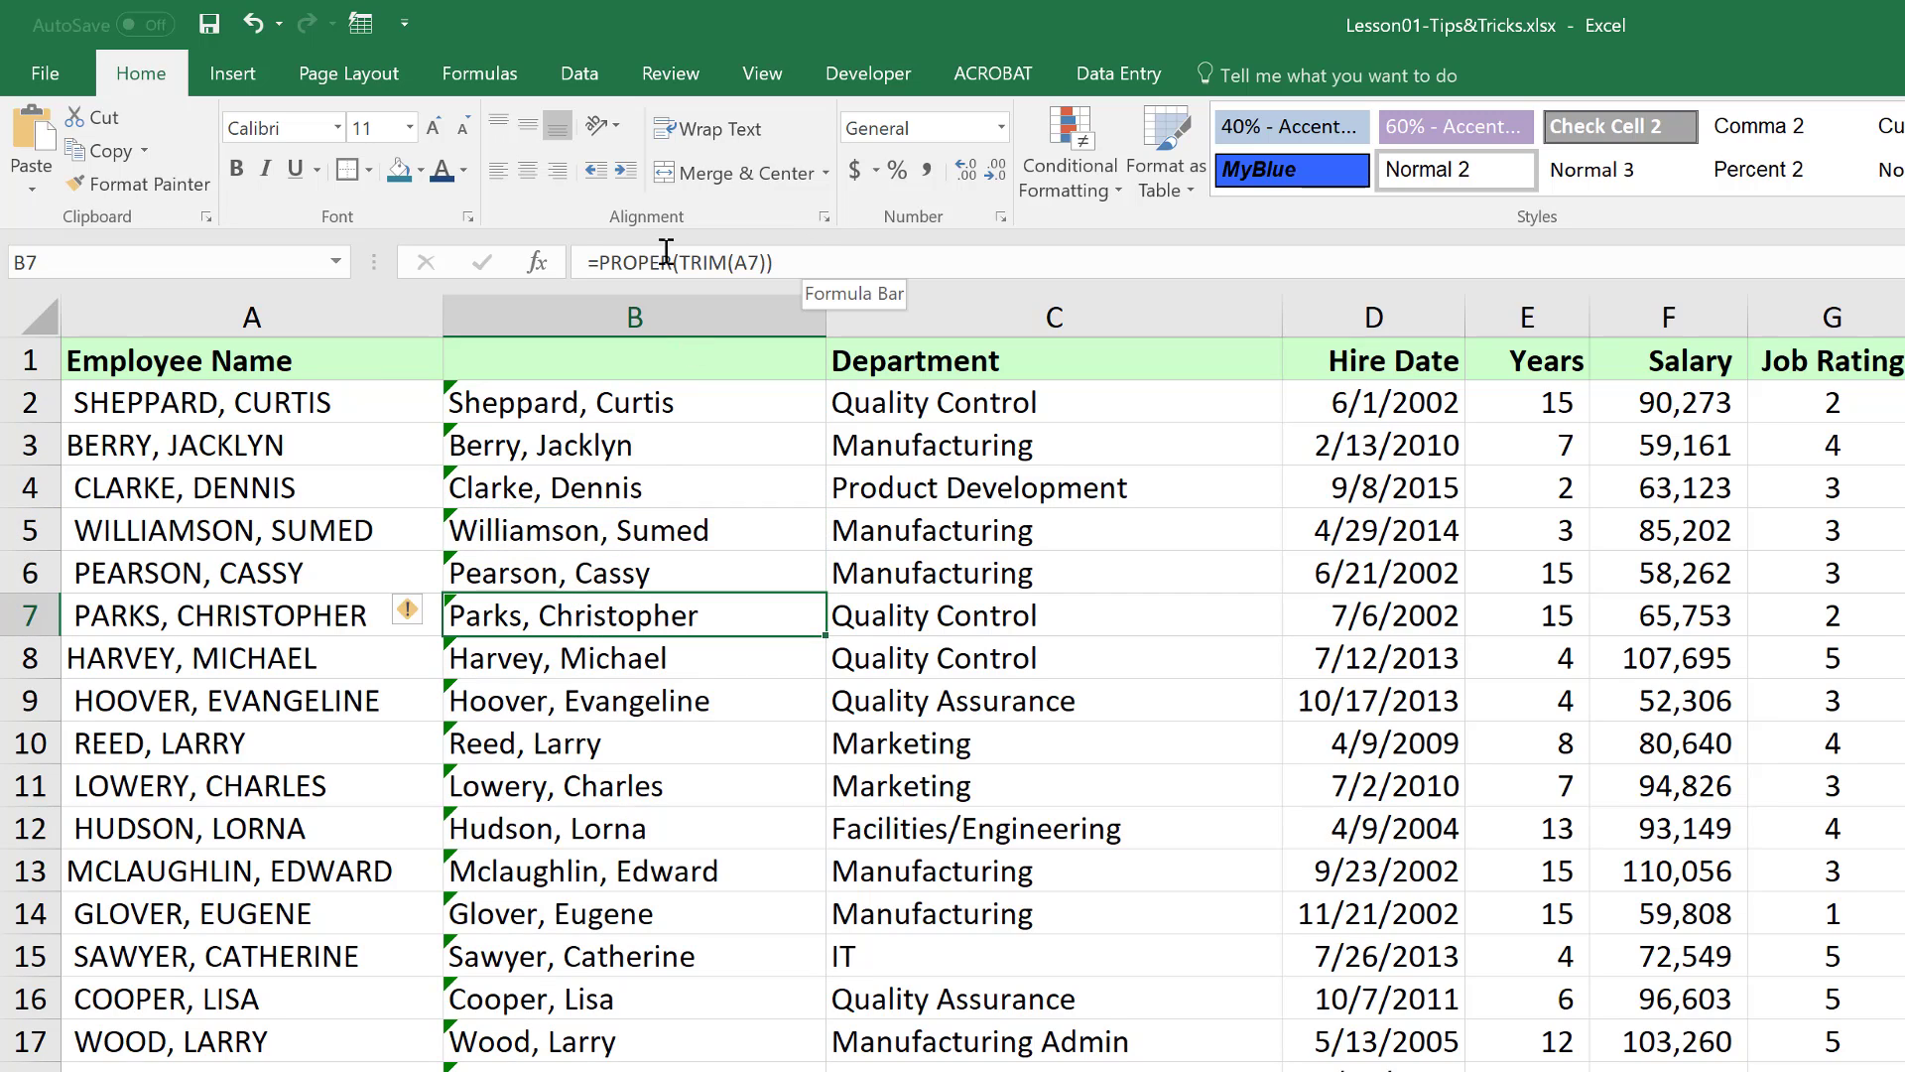
click(580, 789)
click(579, 908)
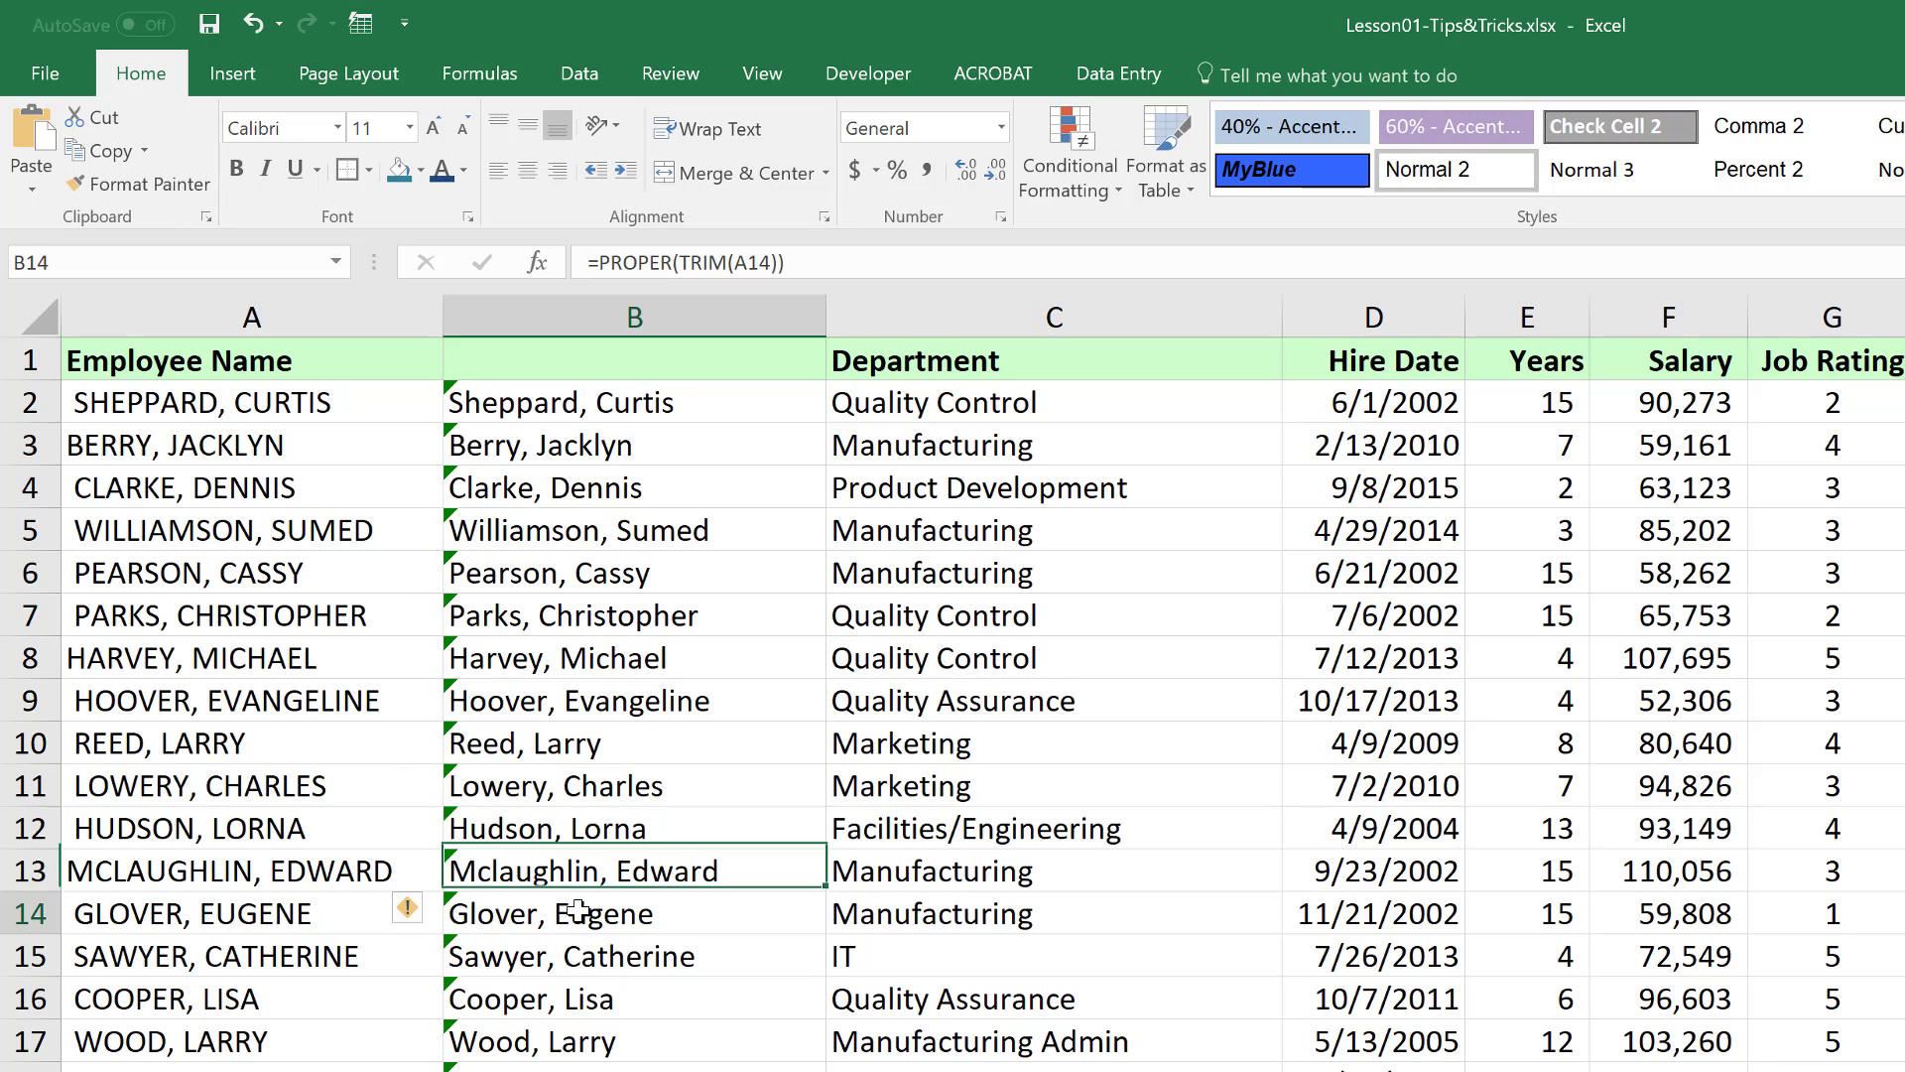
click(582, 615)
click(585, 478)
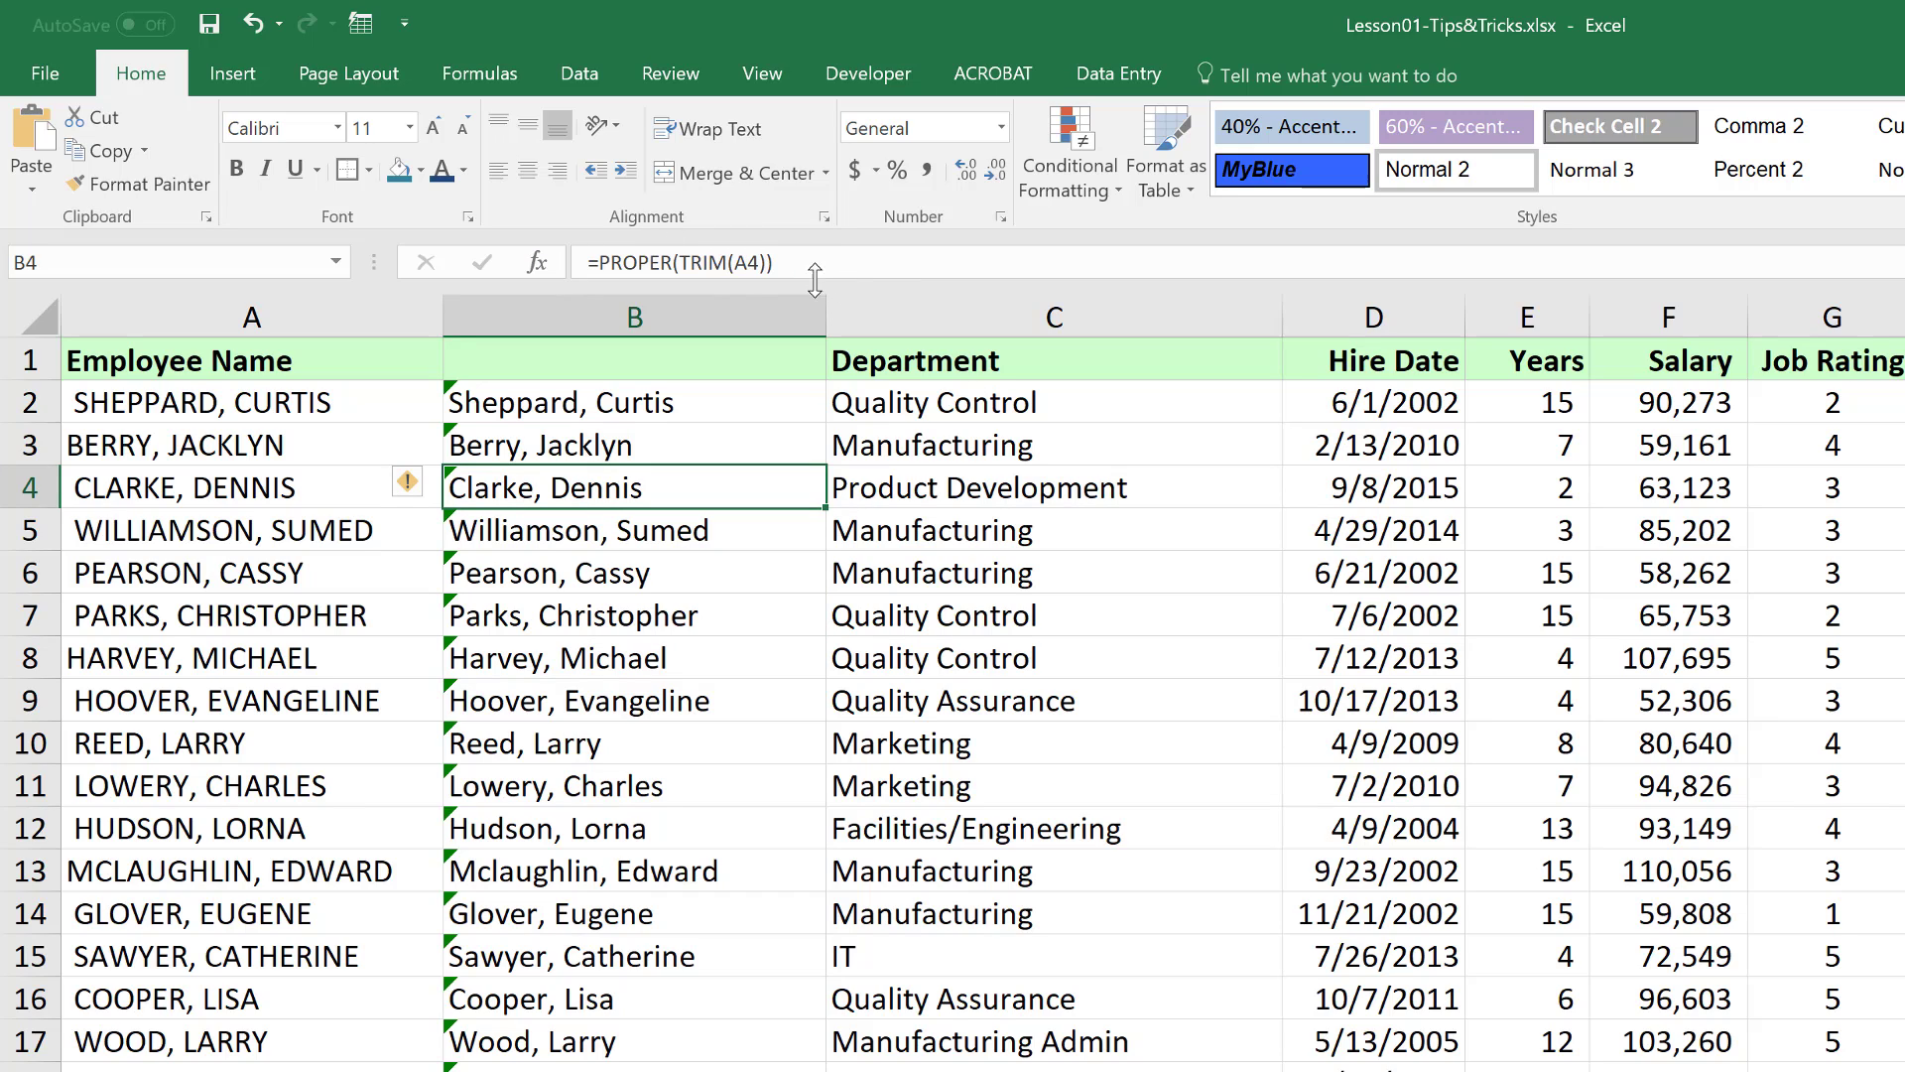
click(602, 544)
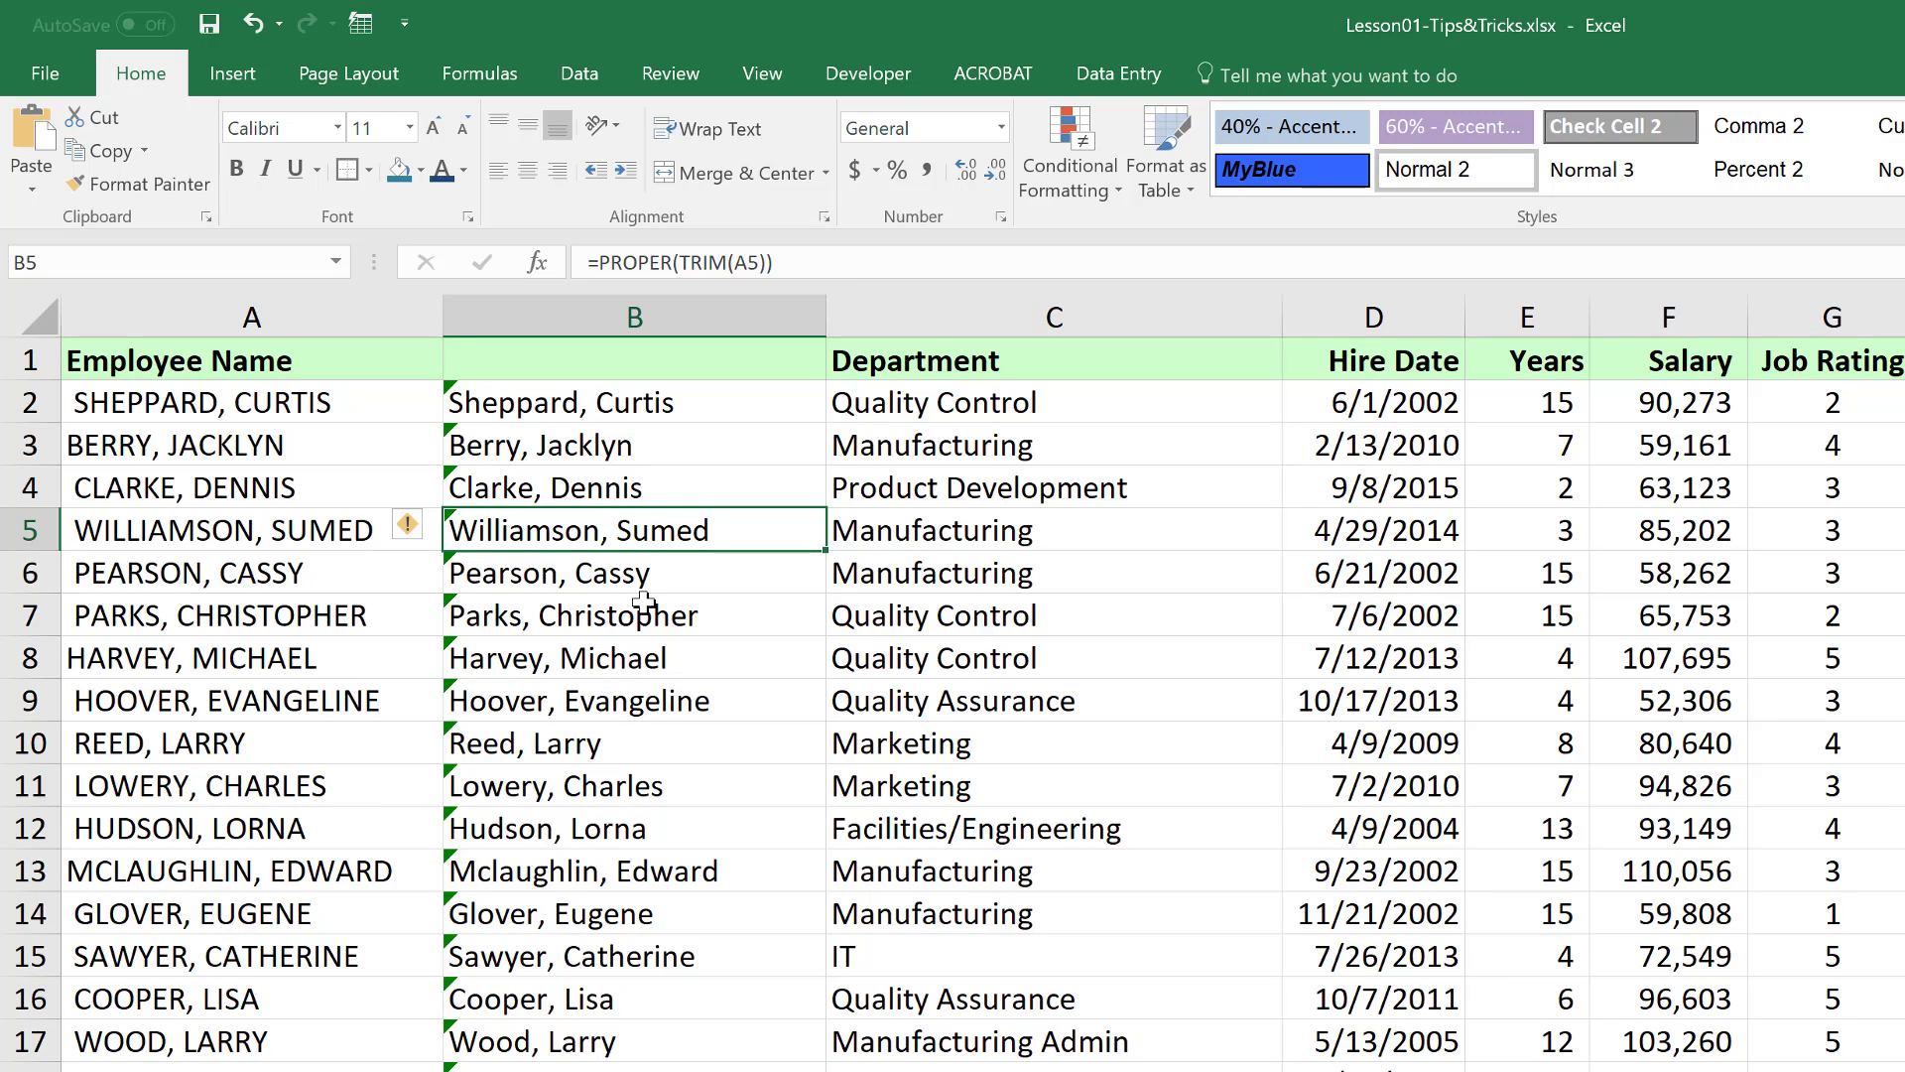
click(688, 310)
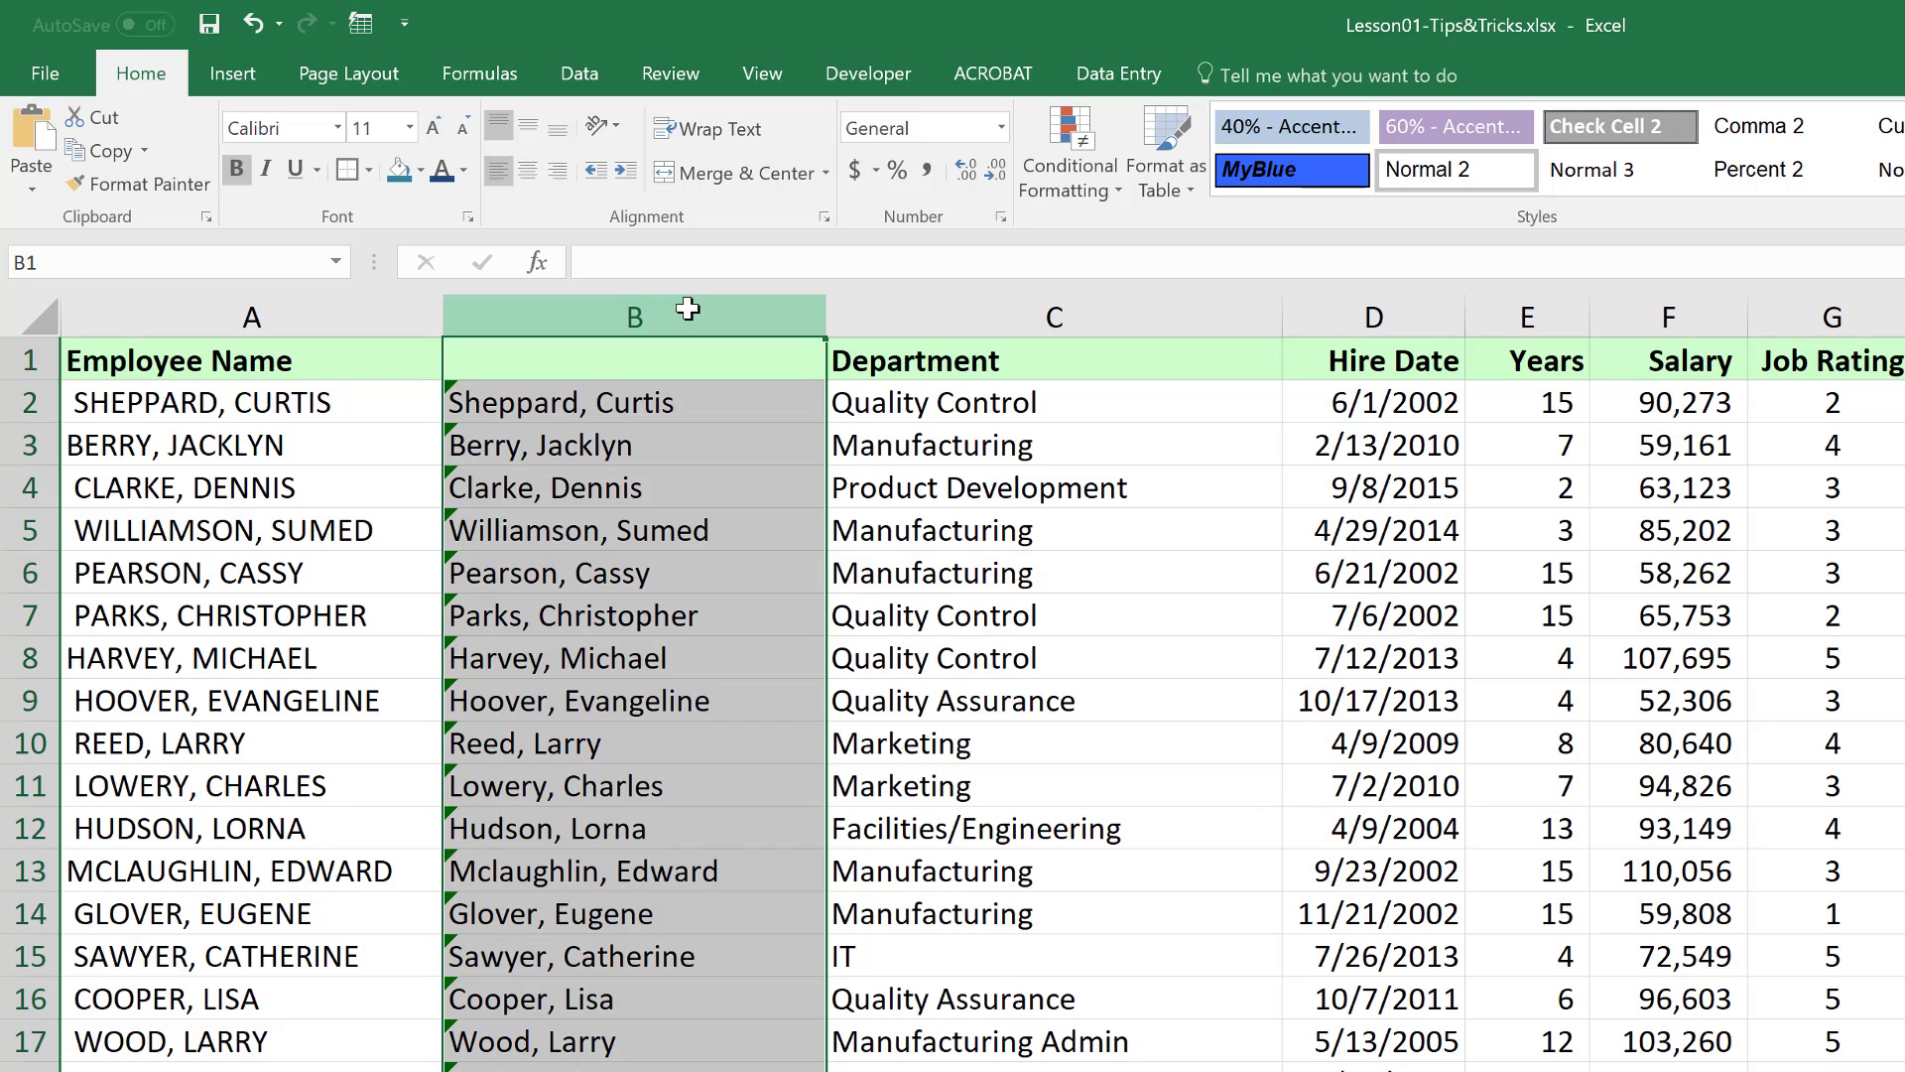
right_click(725, 465)
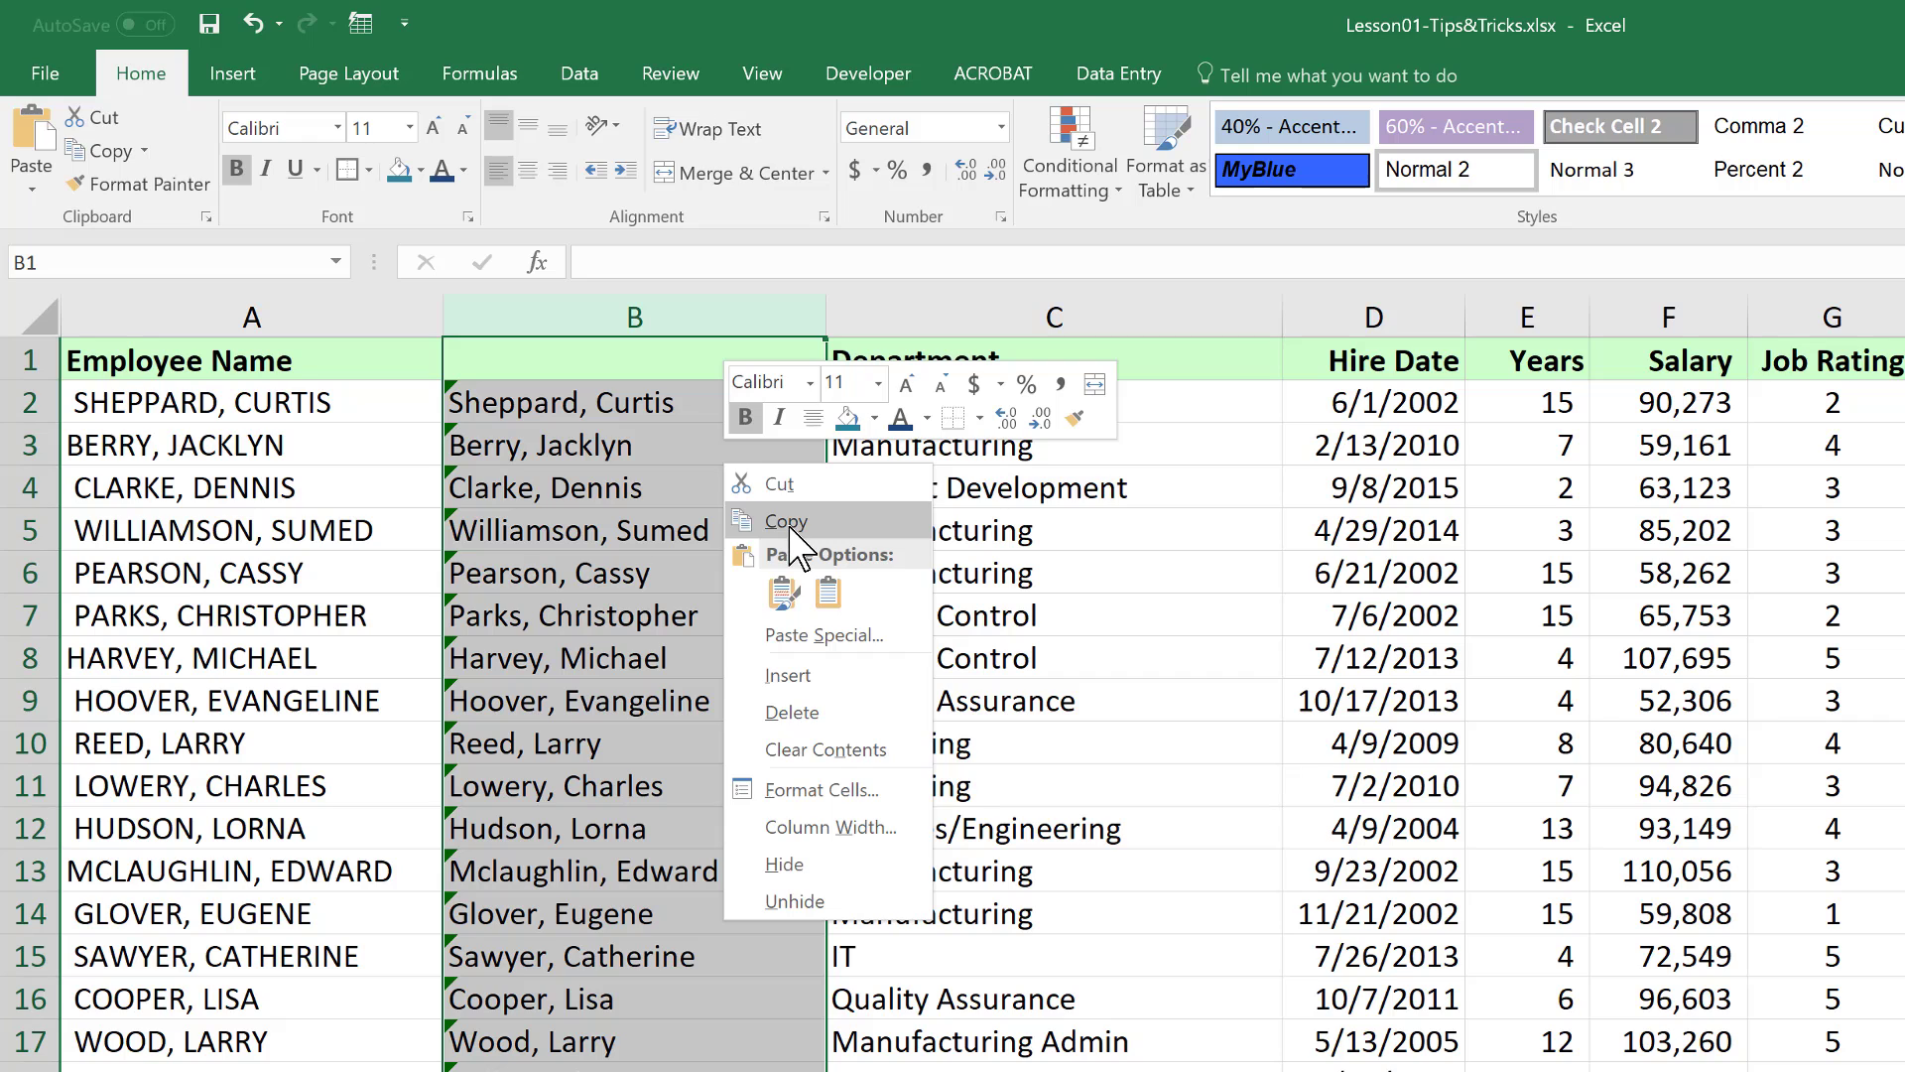
click(791, 526)
click(332, 318)
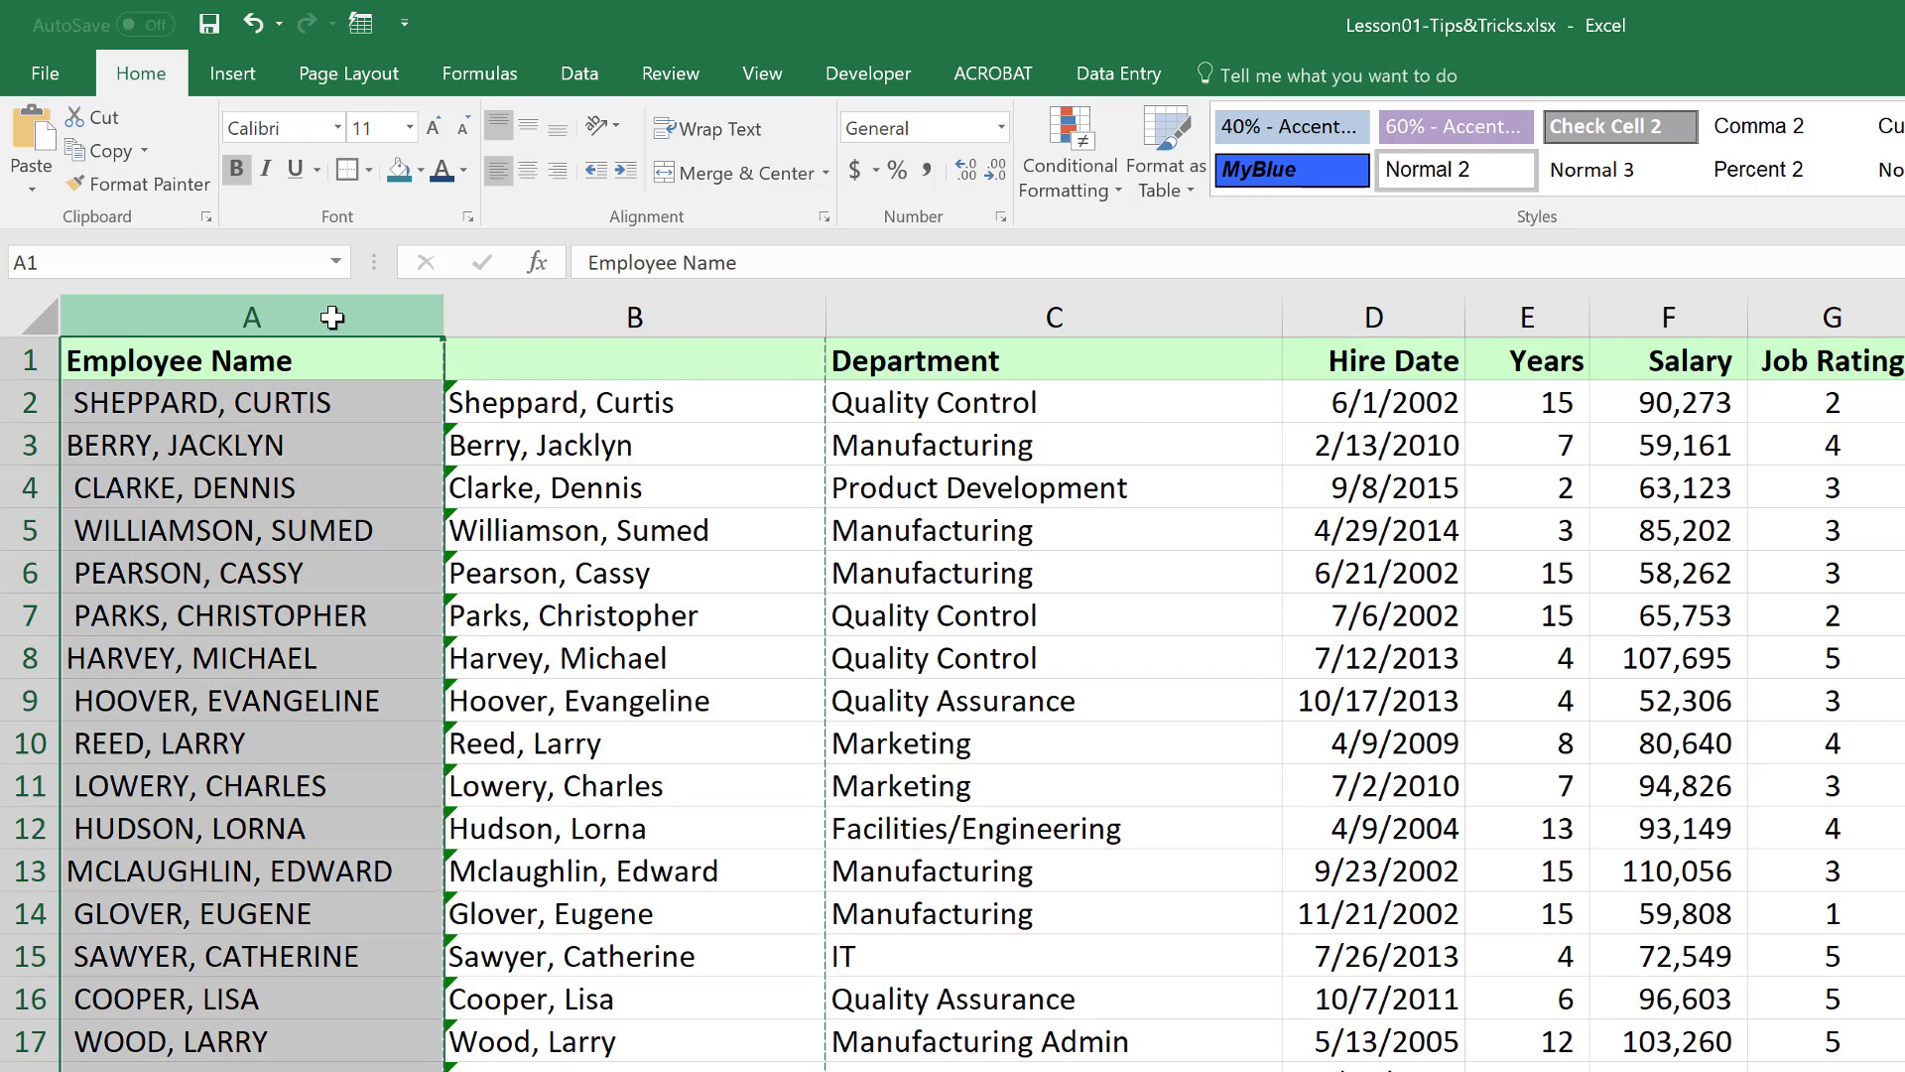
right_click(334, 318)
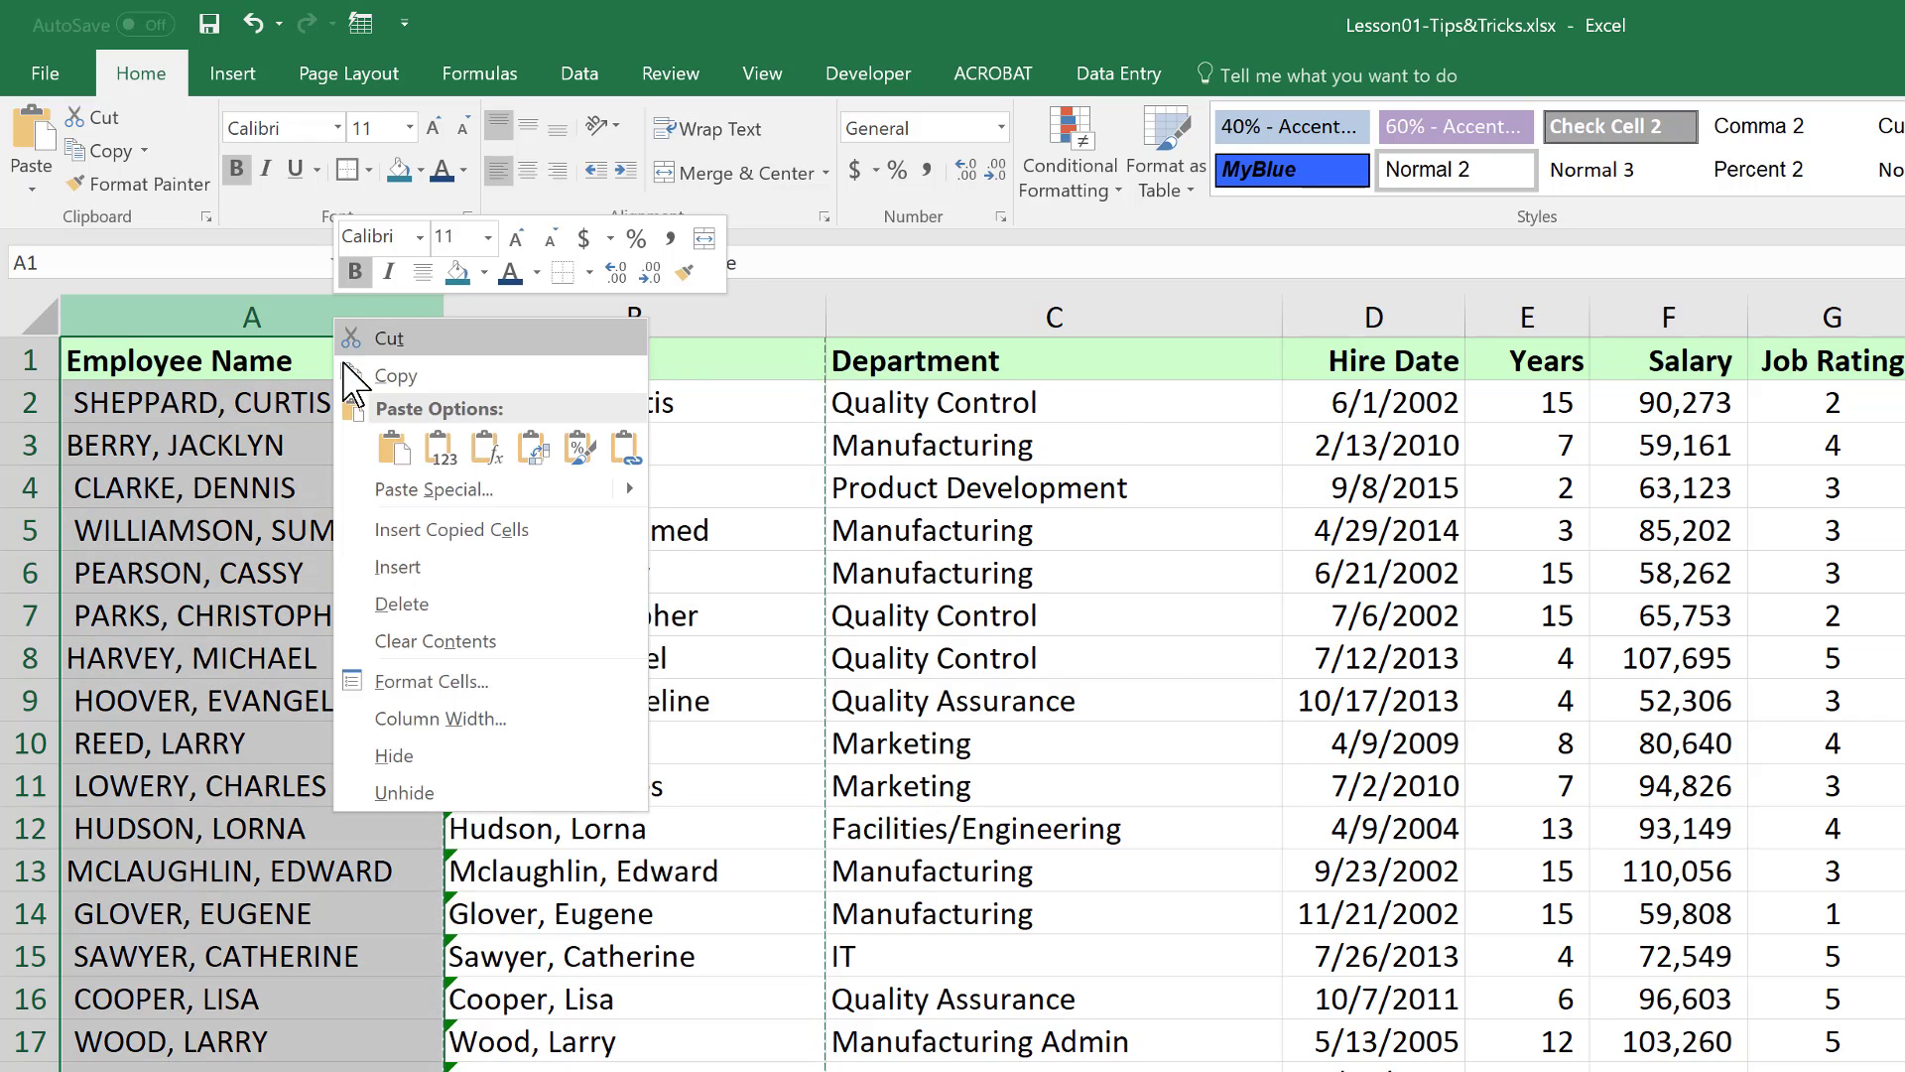
click(415, 489)
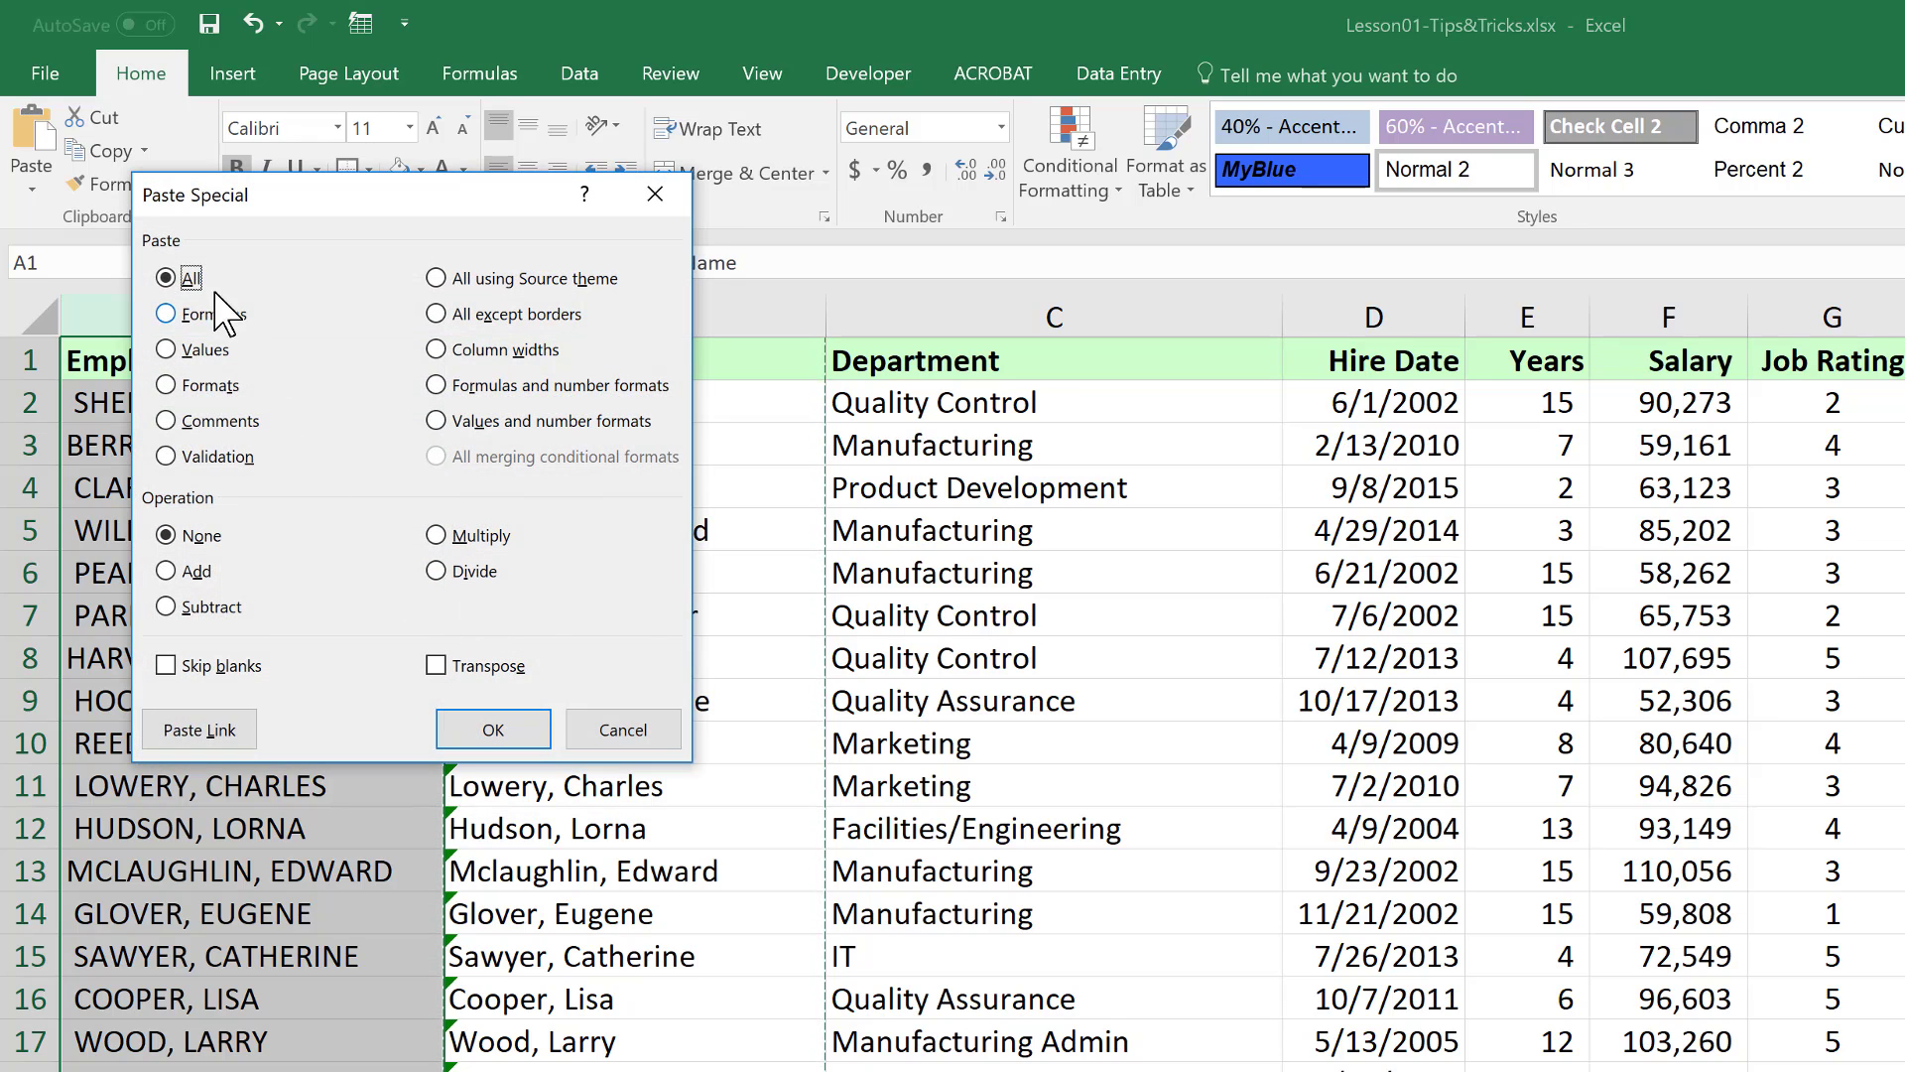
click(167, 353)
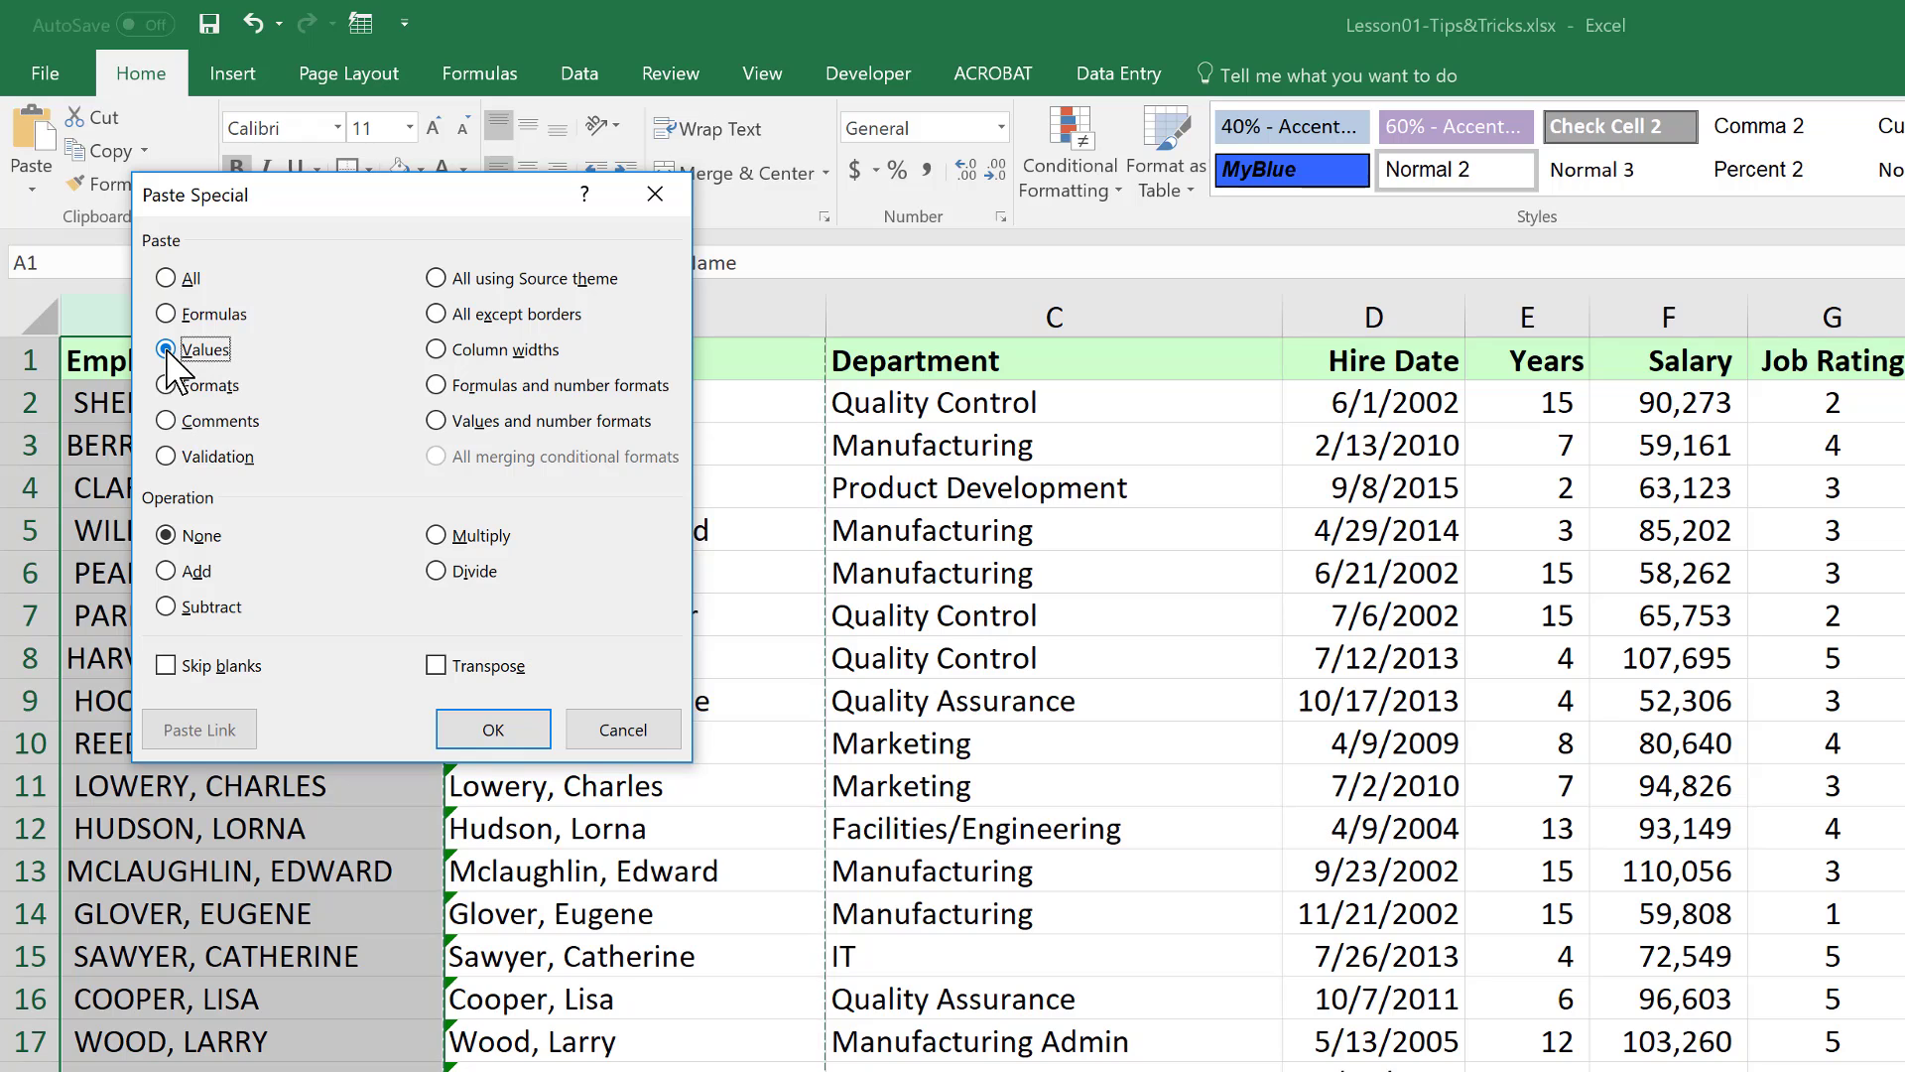
click(494, 730)
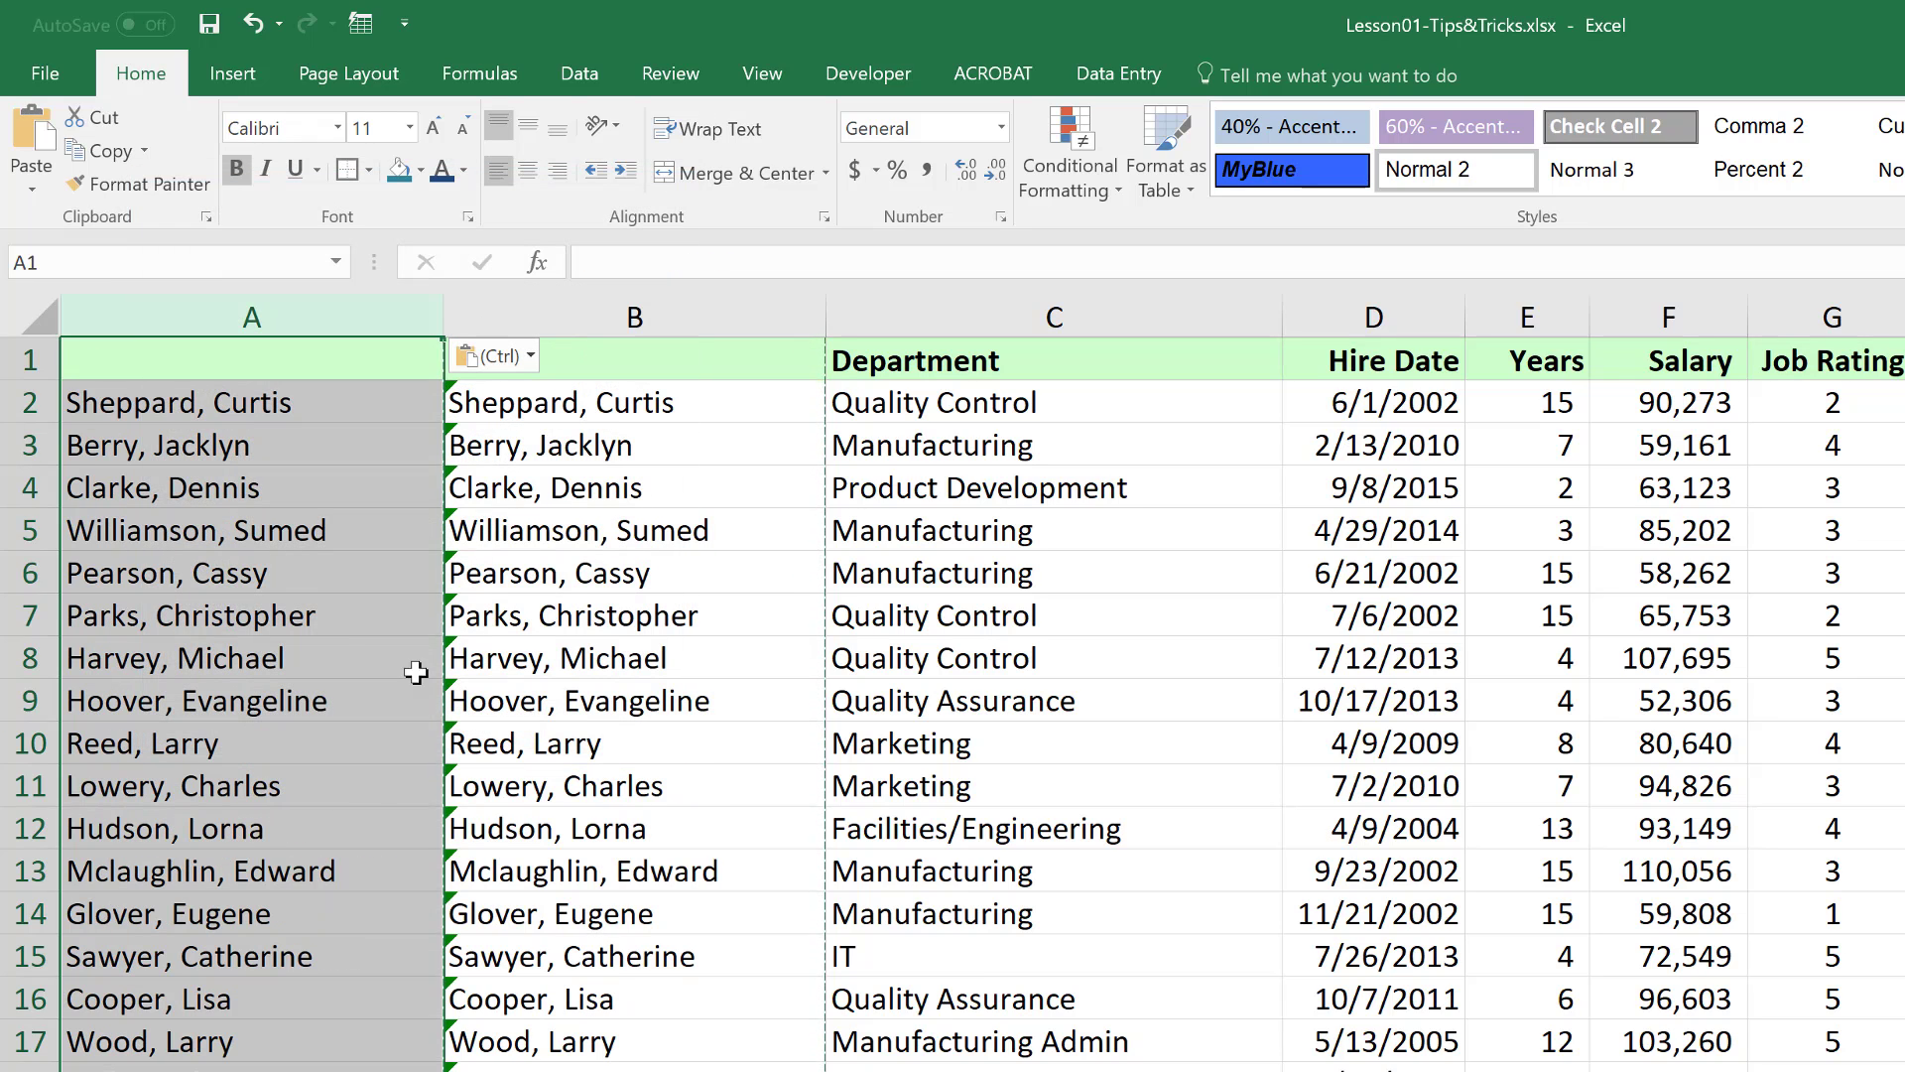
click(229, 454)
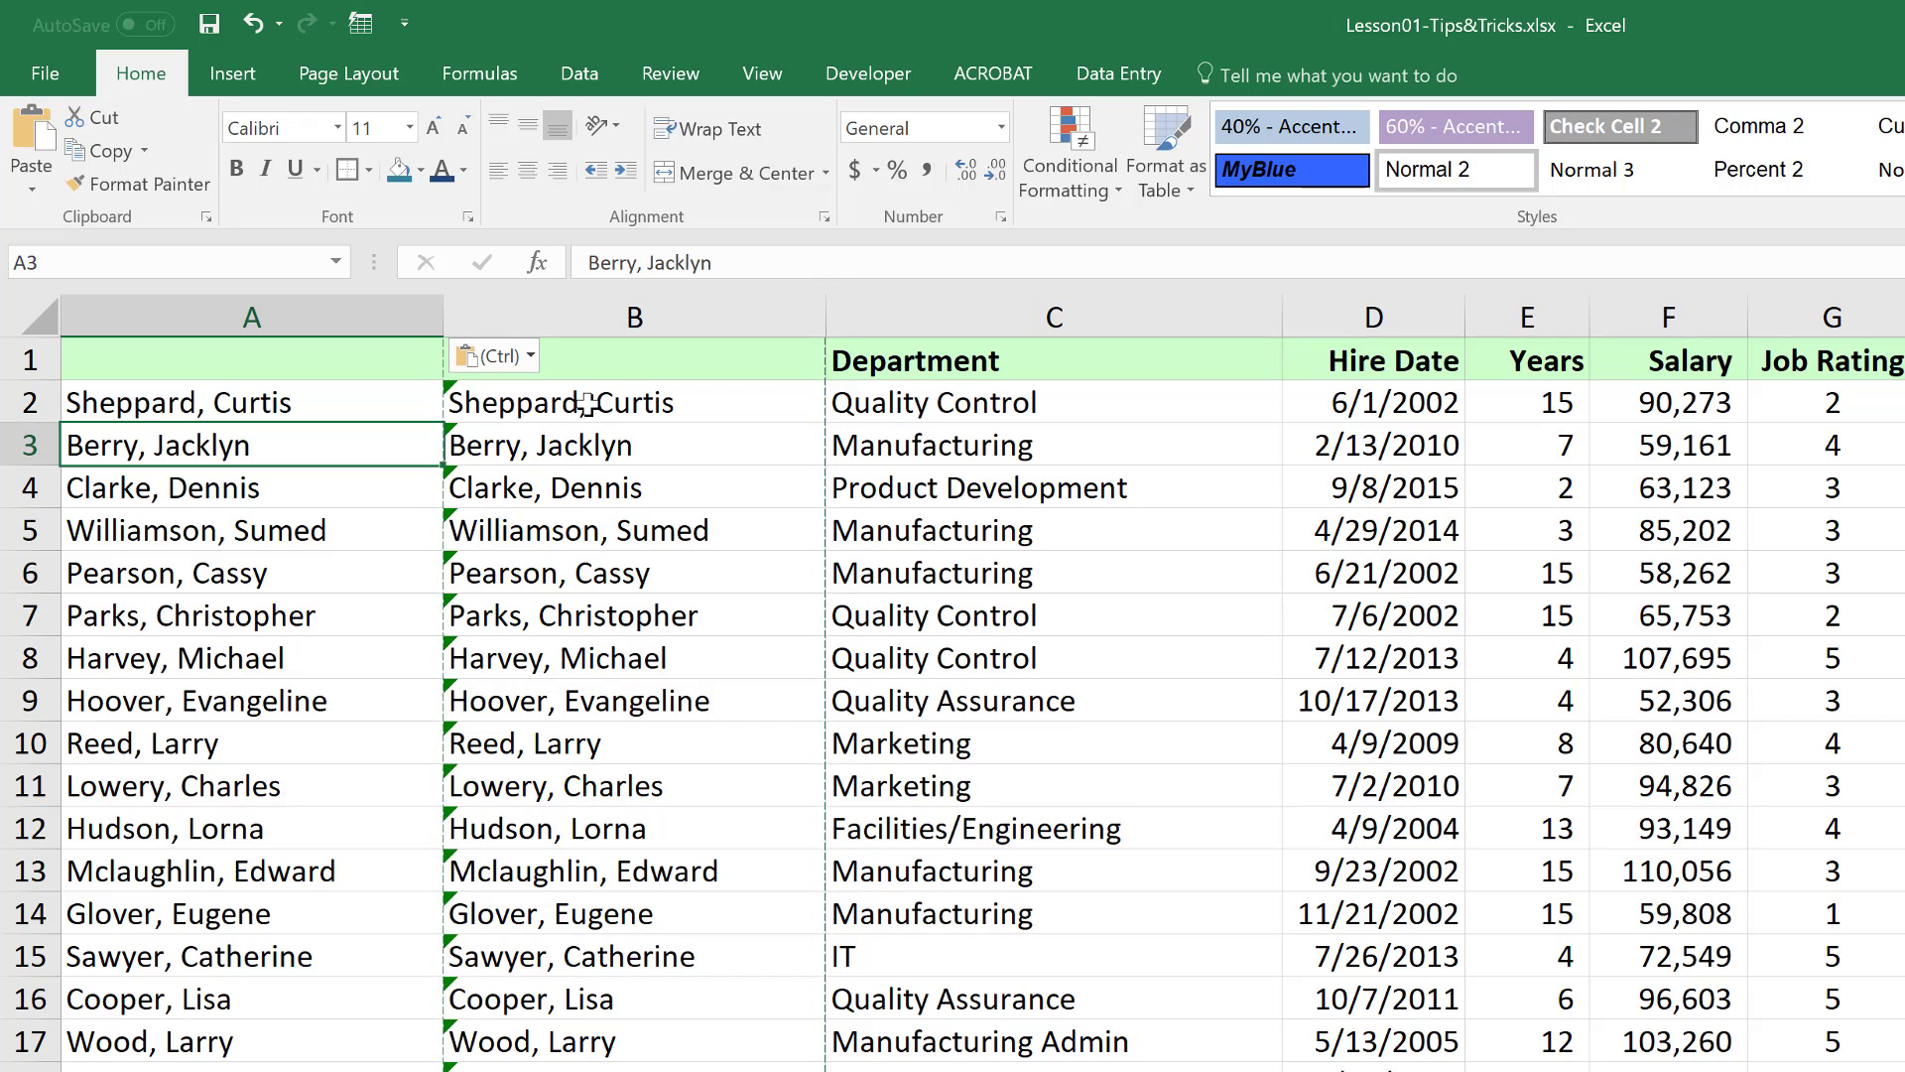
key(ctrl+z)
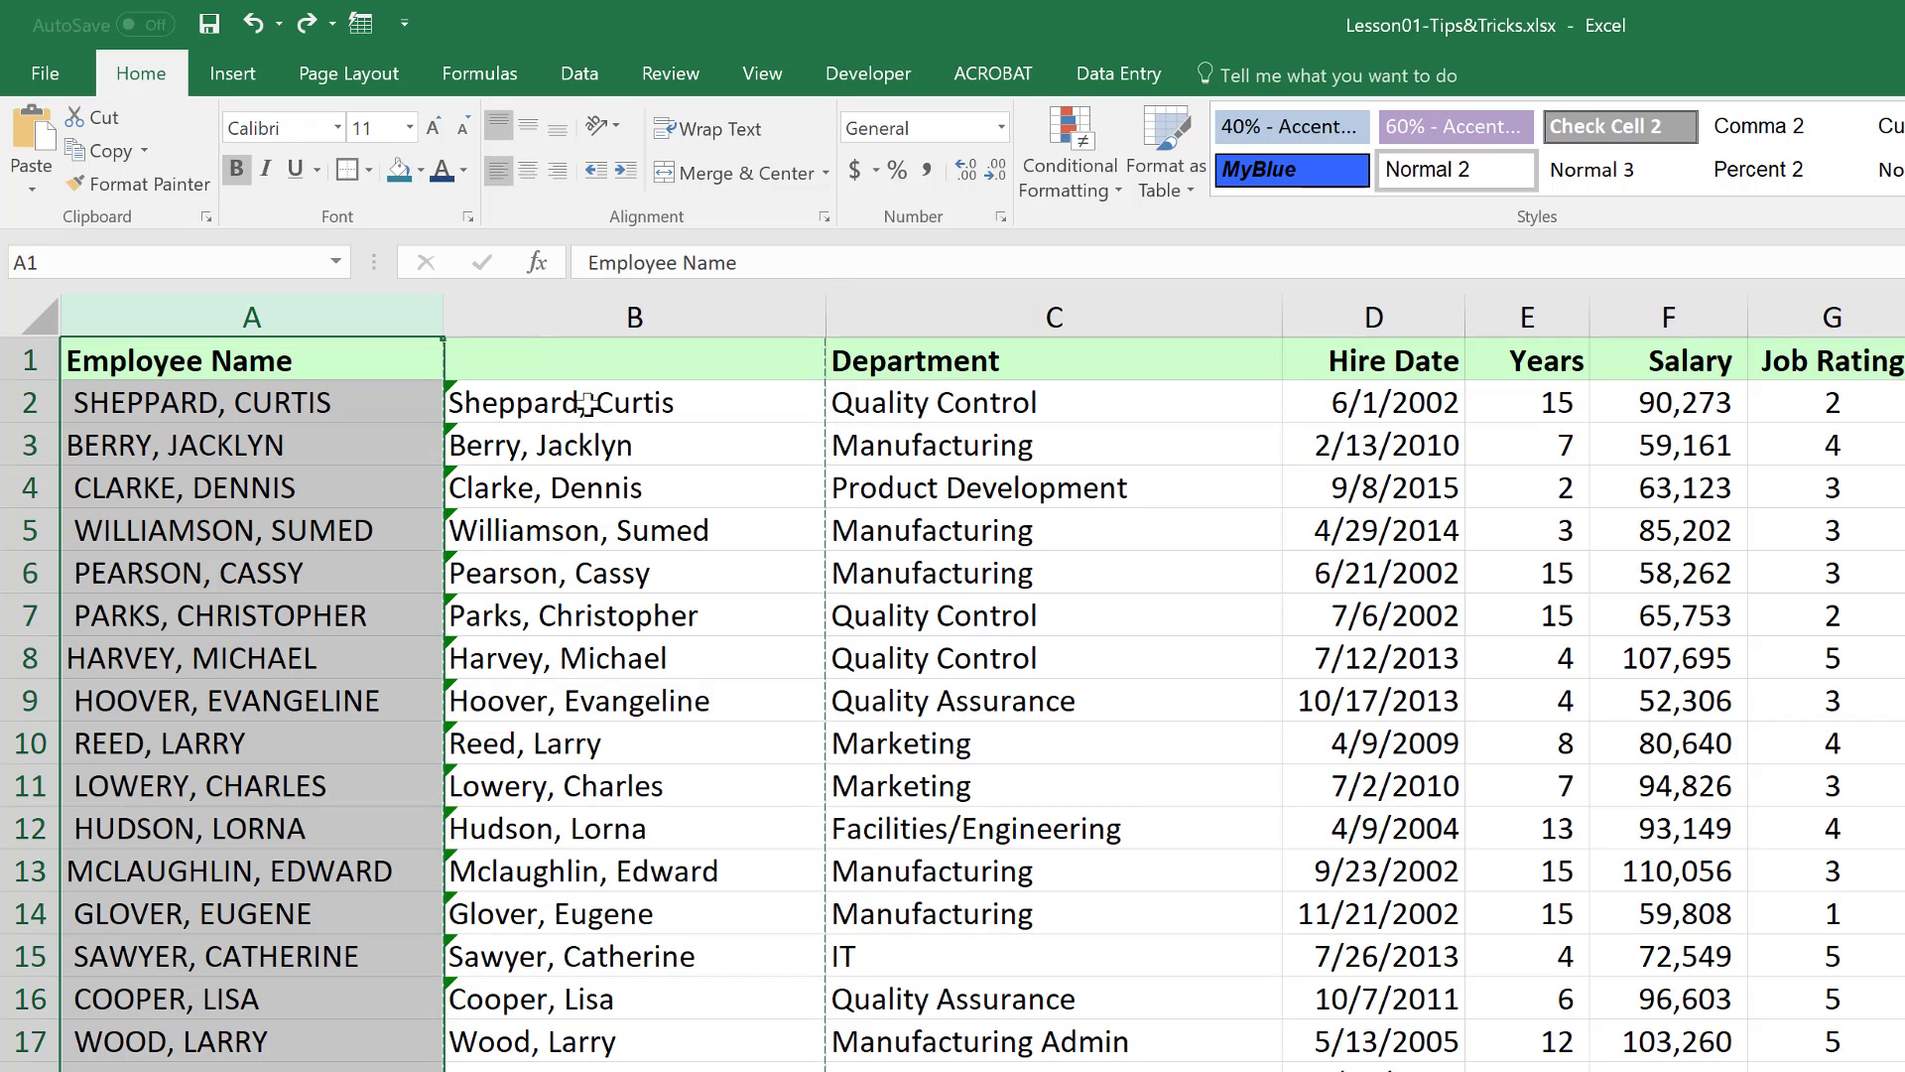
Replace column B's formulas with their values using Copy Here as Values Only
click(710, 310)
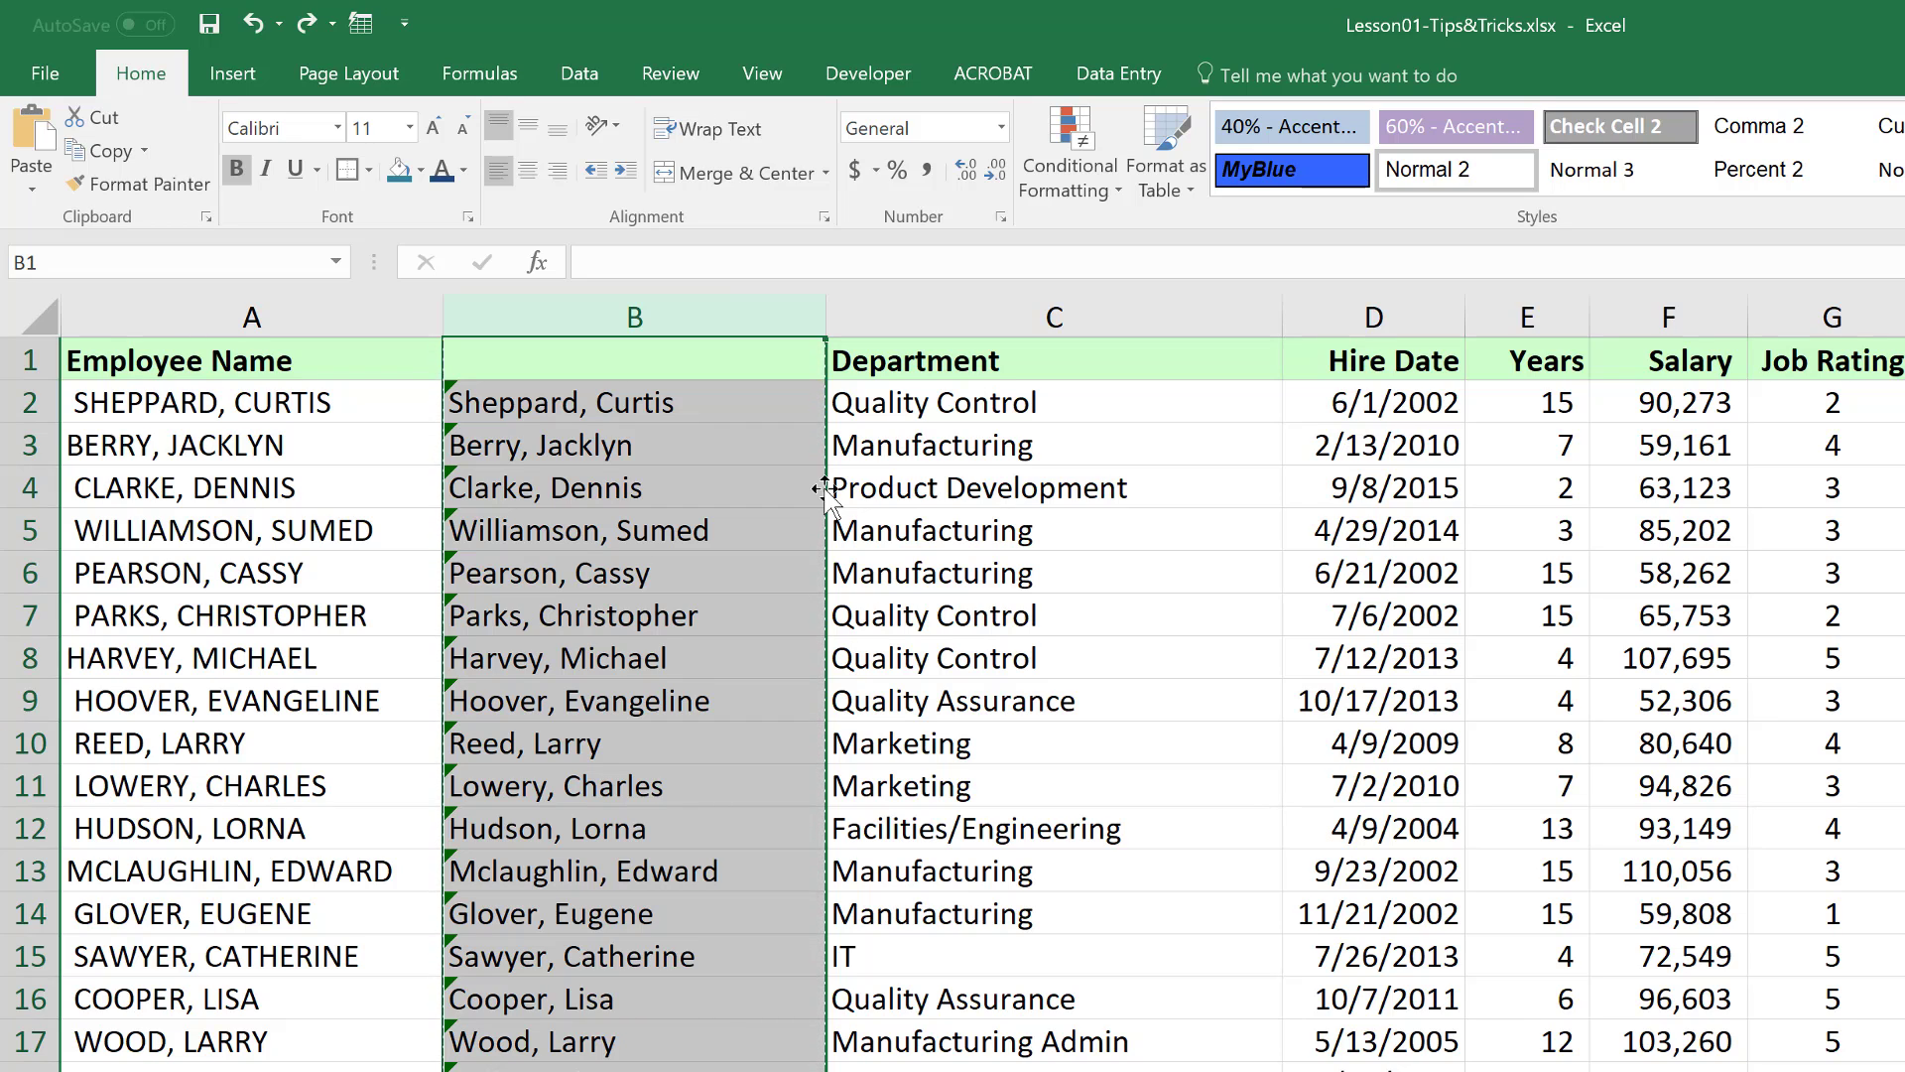
drag(853, 483, 770, 563)
drag(826, 553, 660, 655)
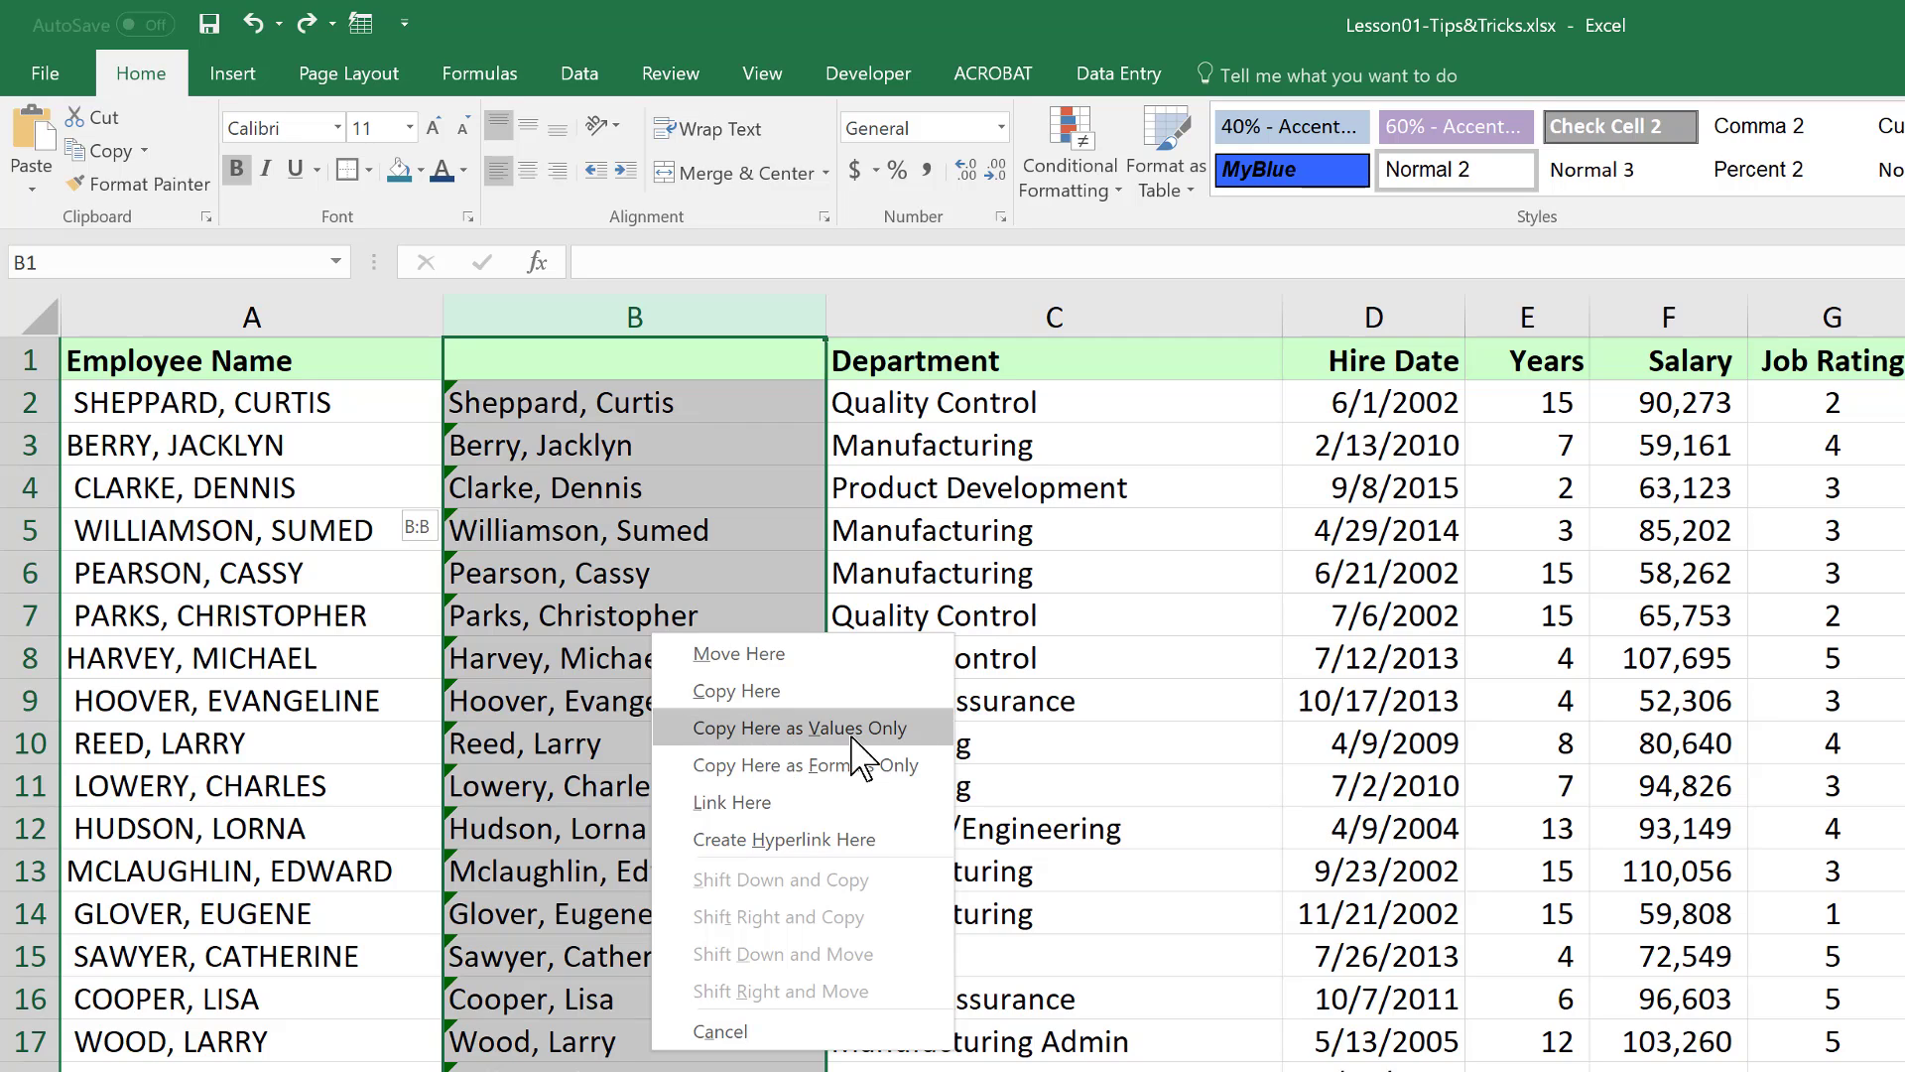
click(777, 732)
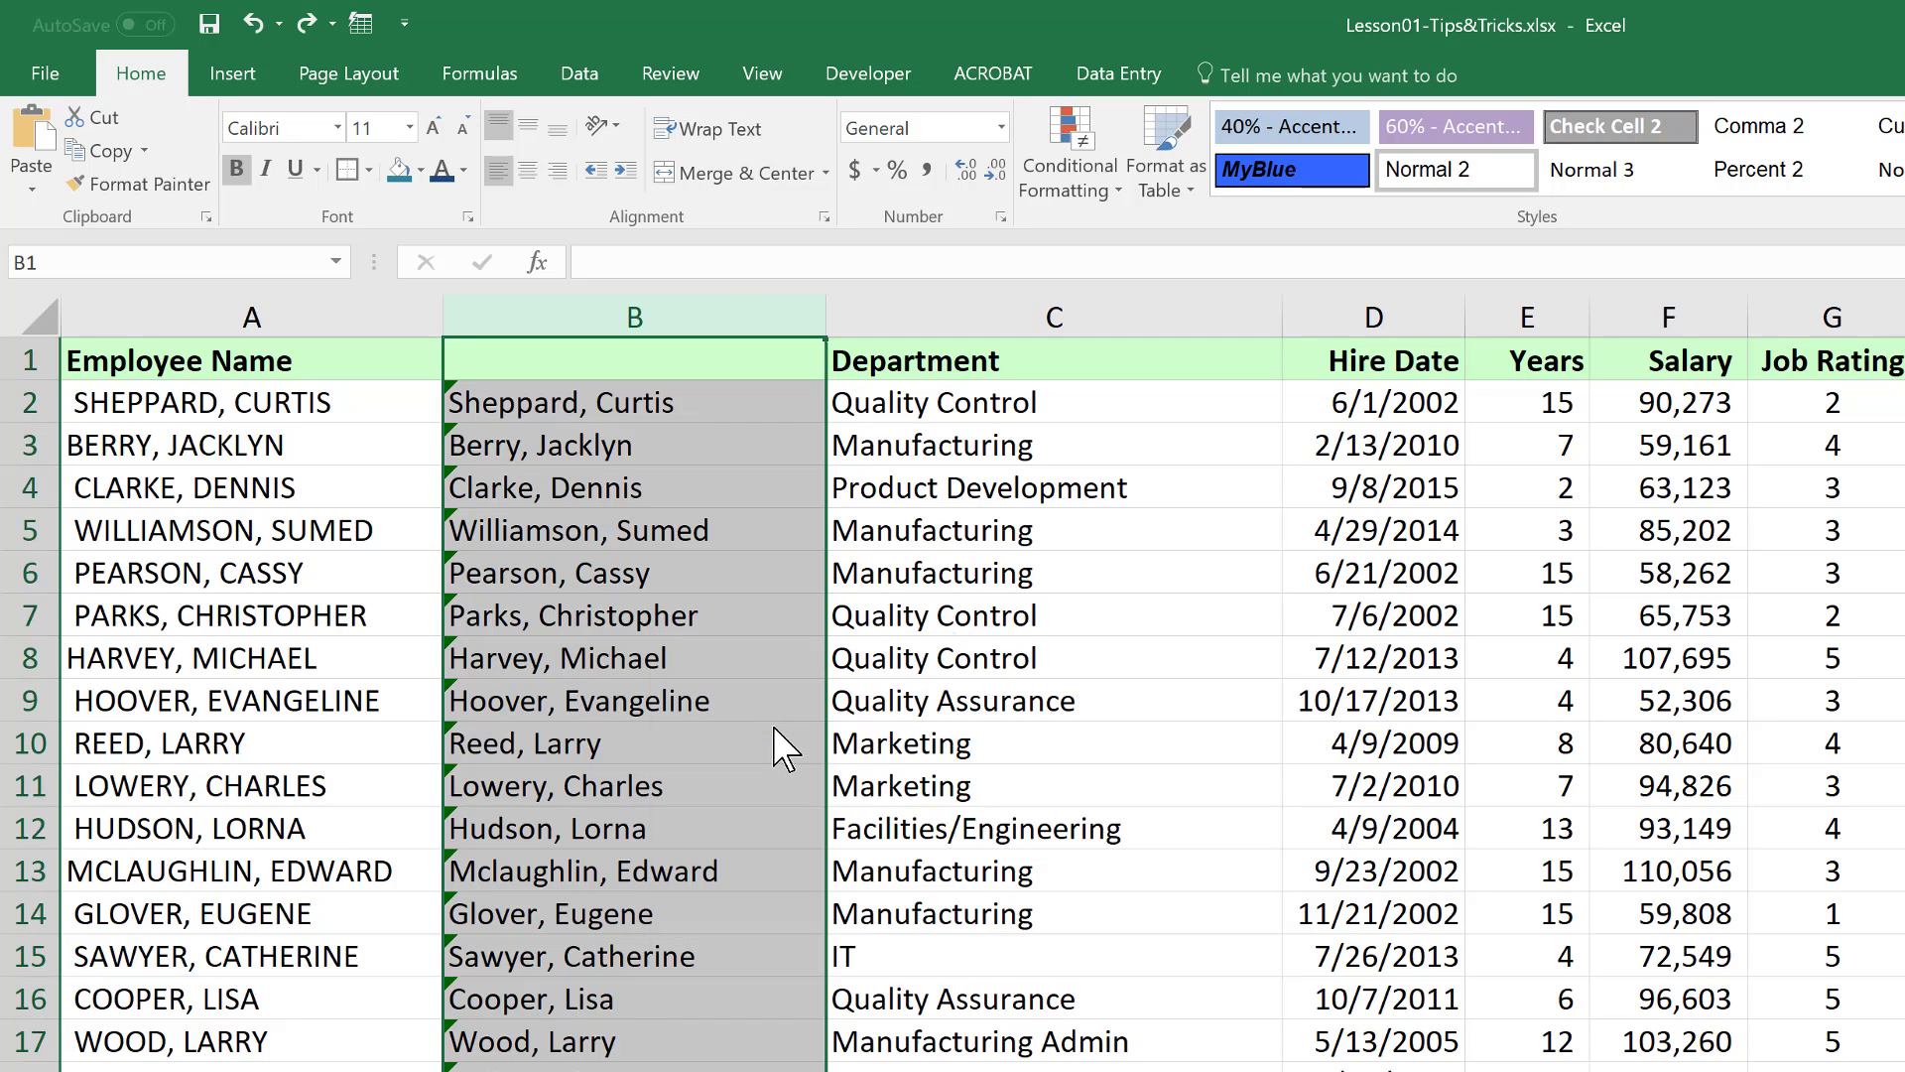
Spot-check several names in column B to confirm they are now plain text
click(650, 481)
click(630, 614)
click(676, 789)
click(683, 872)
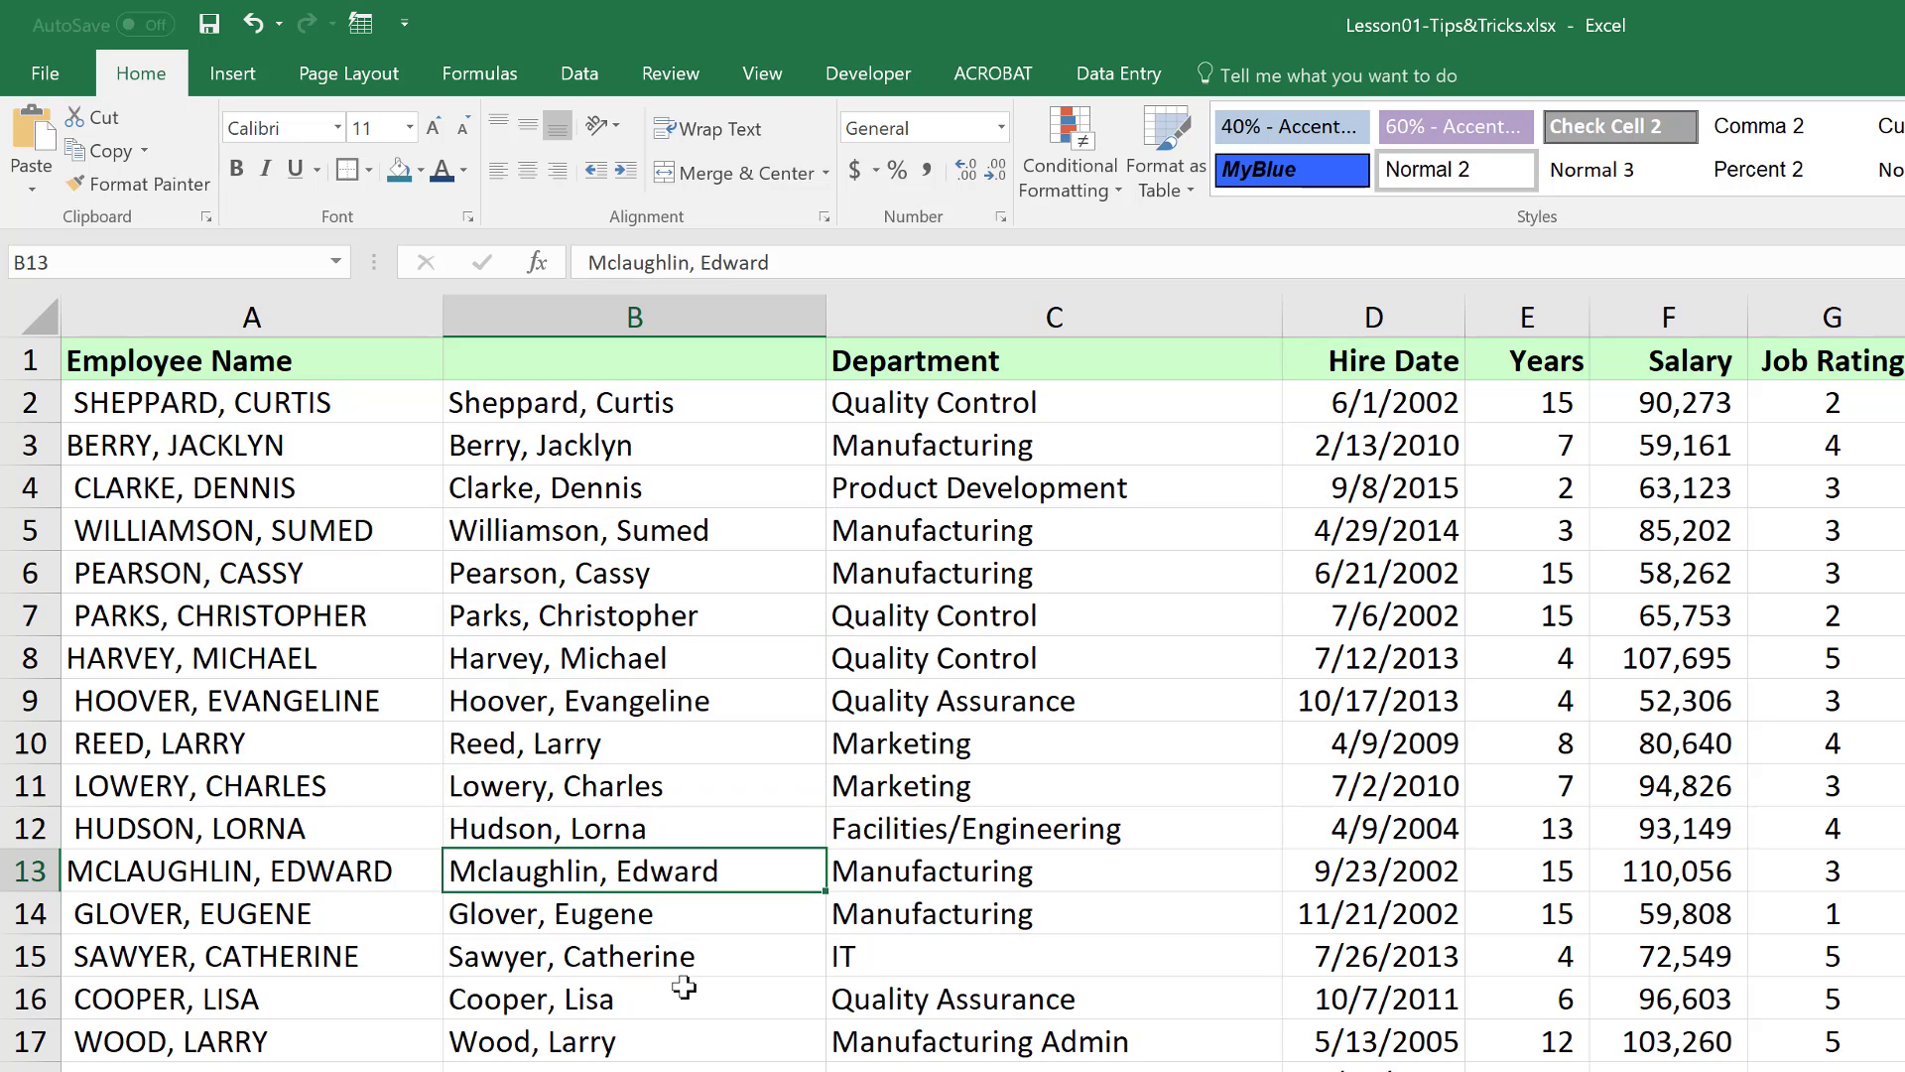
click(683, 999)
click(683, 712)
click(689, 619)
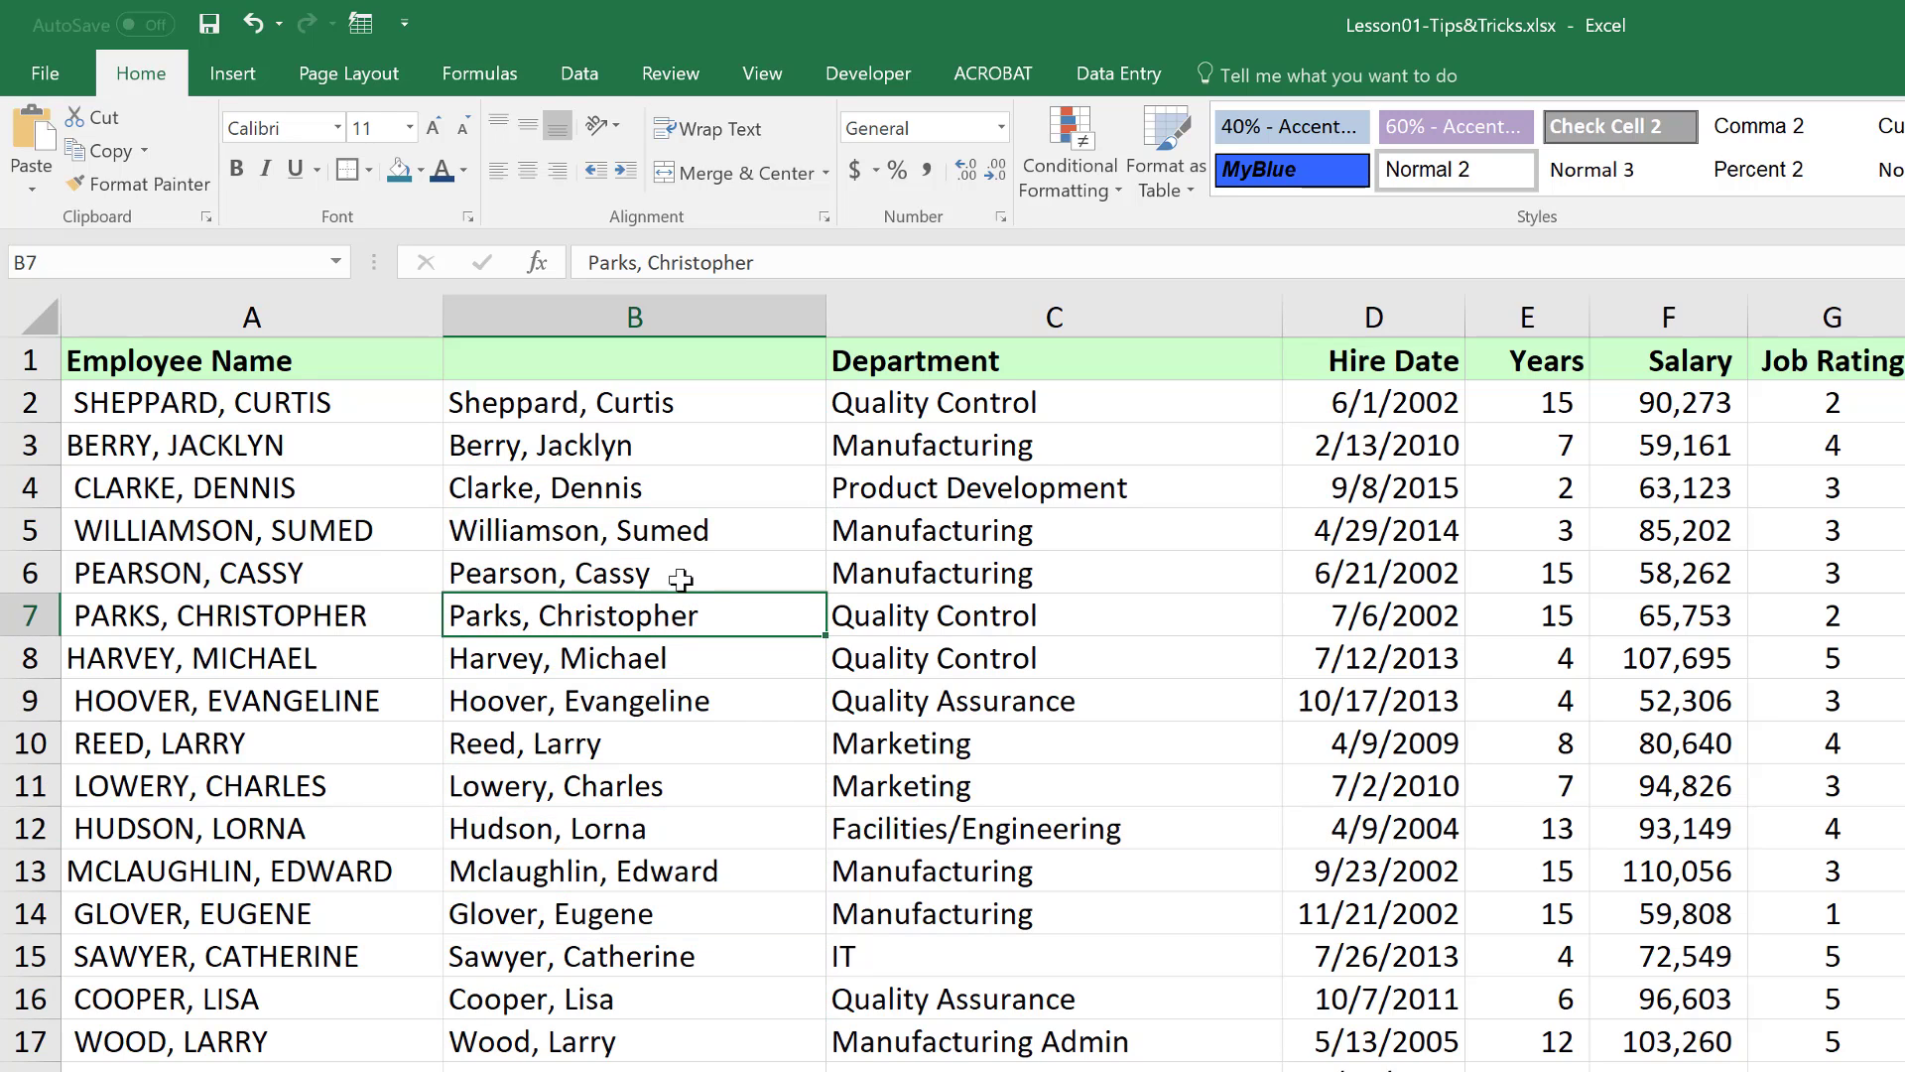
click(679, 580)
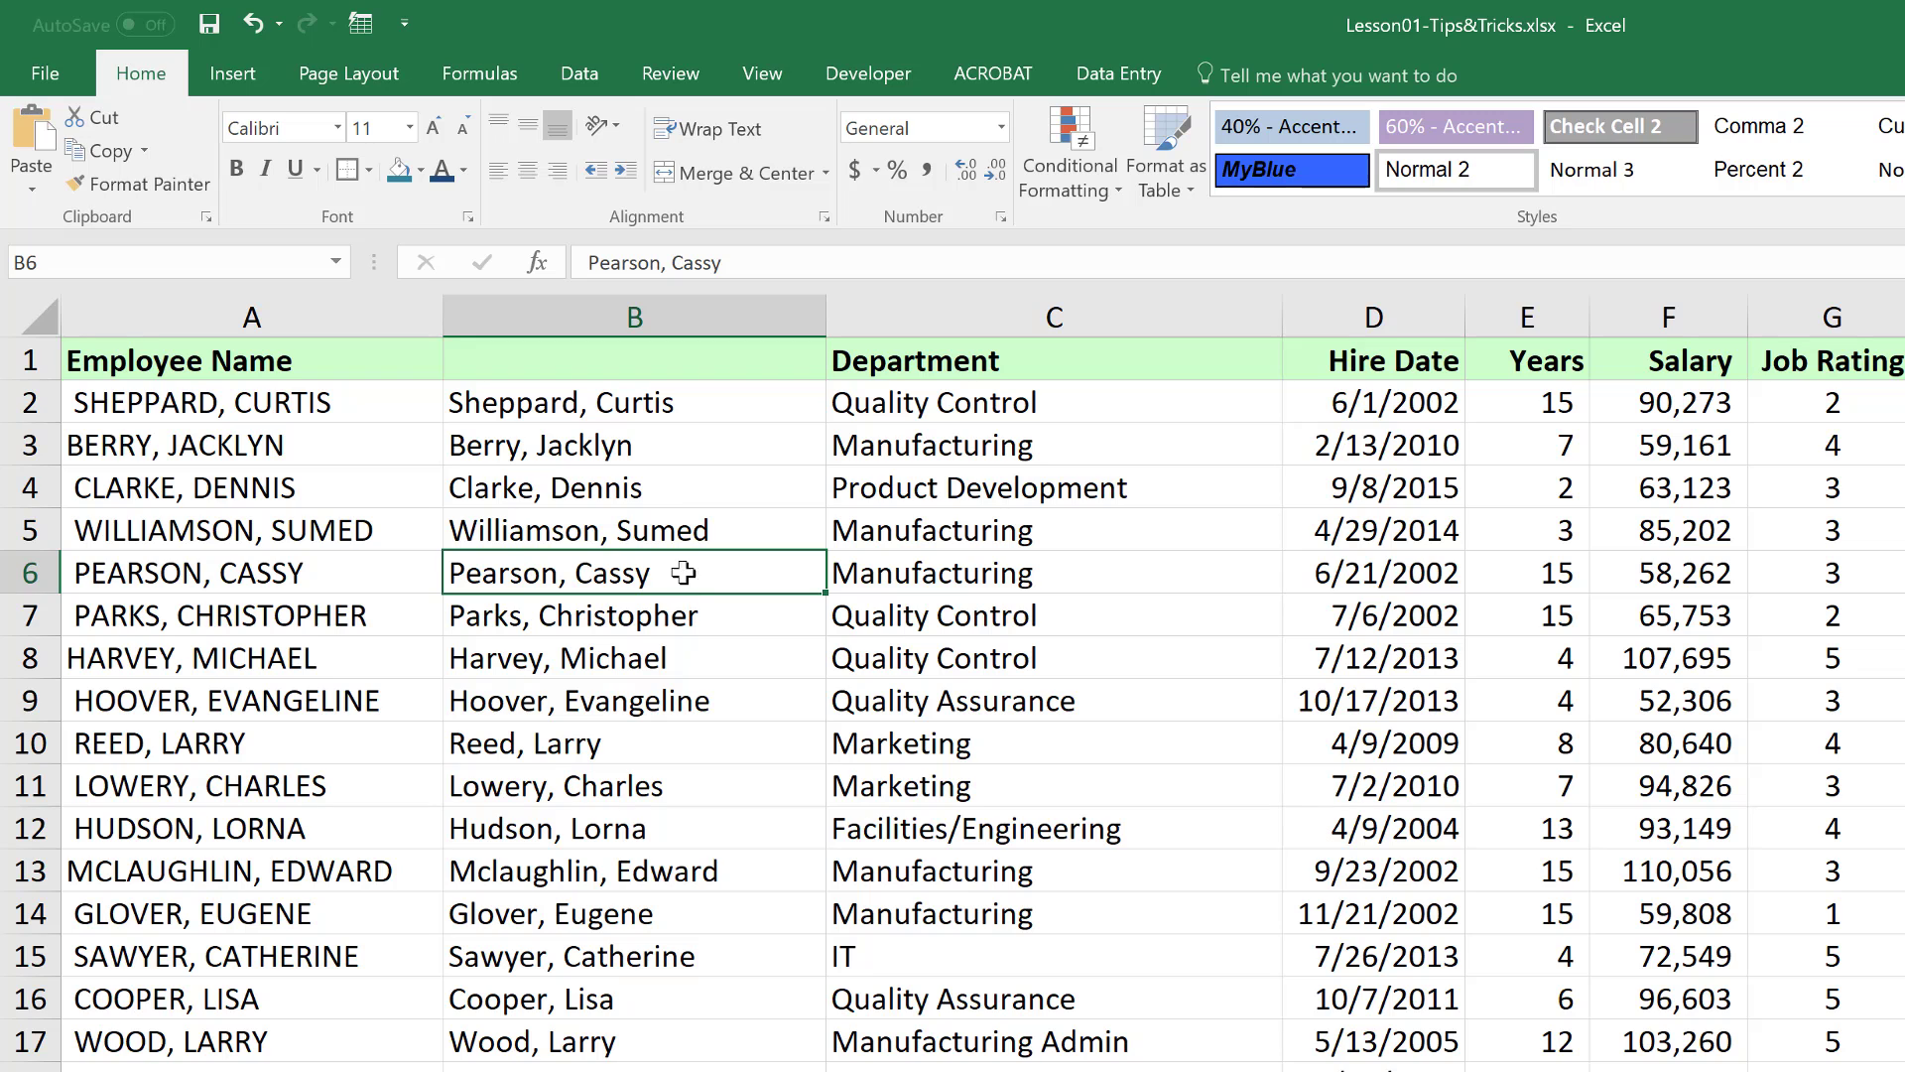
Delete the uppercase column A and check the cleaned names now filling column A
right_click(319, 315)
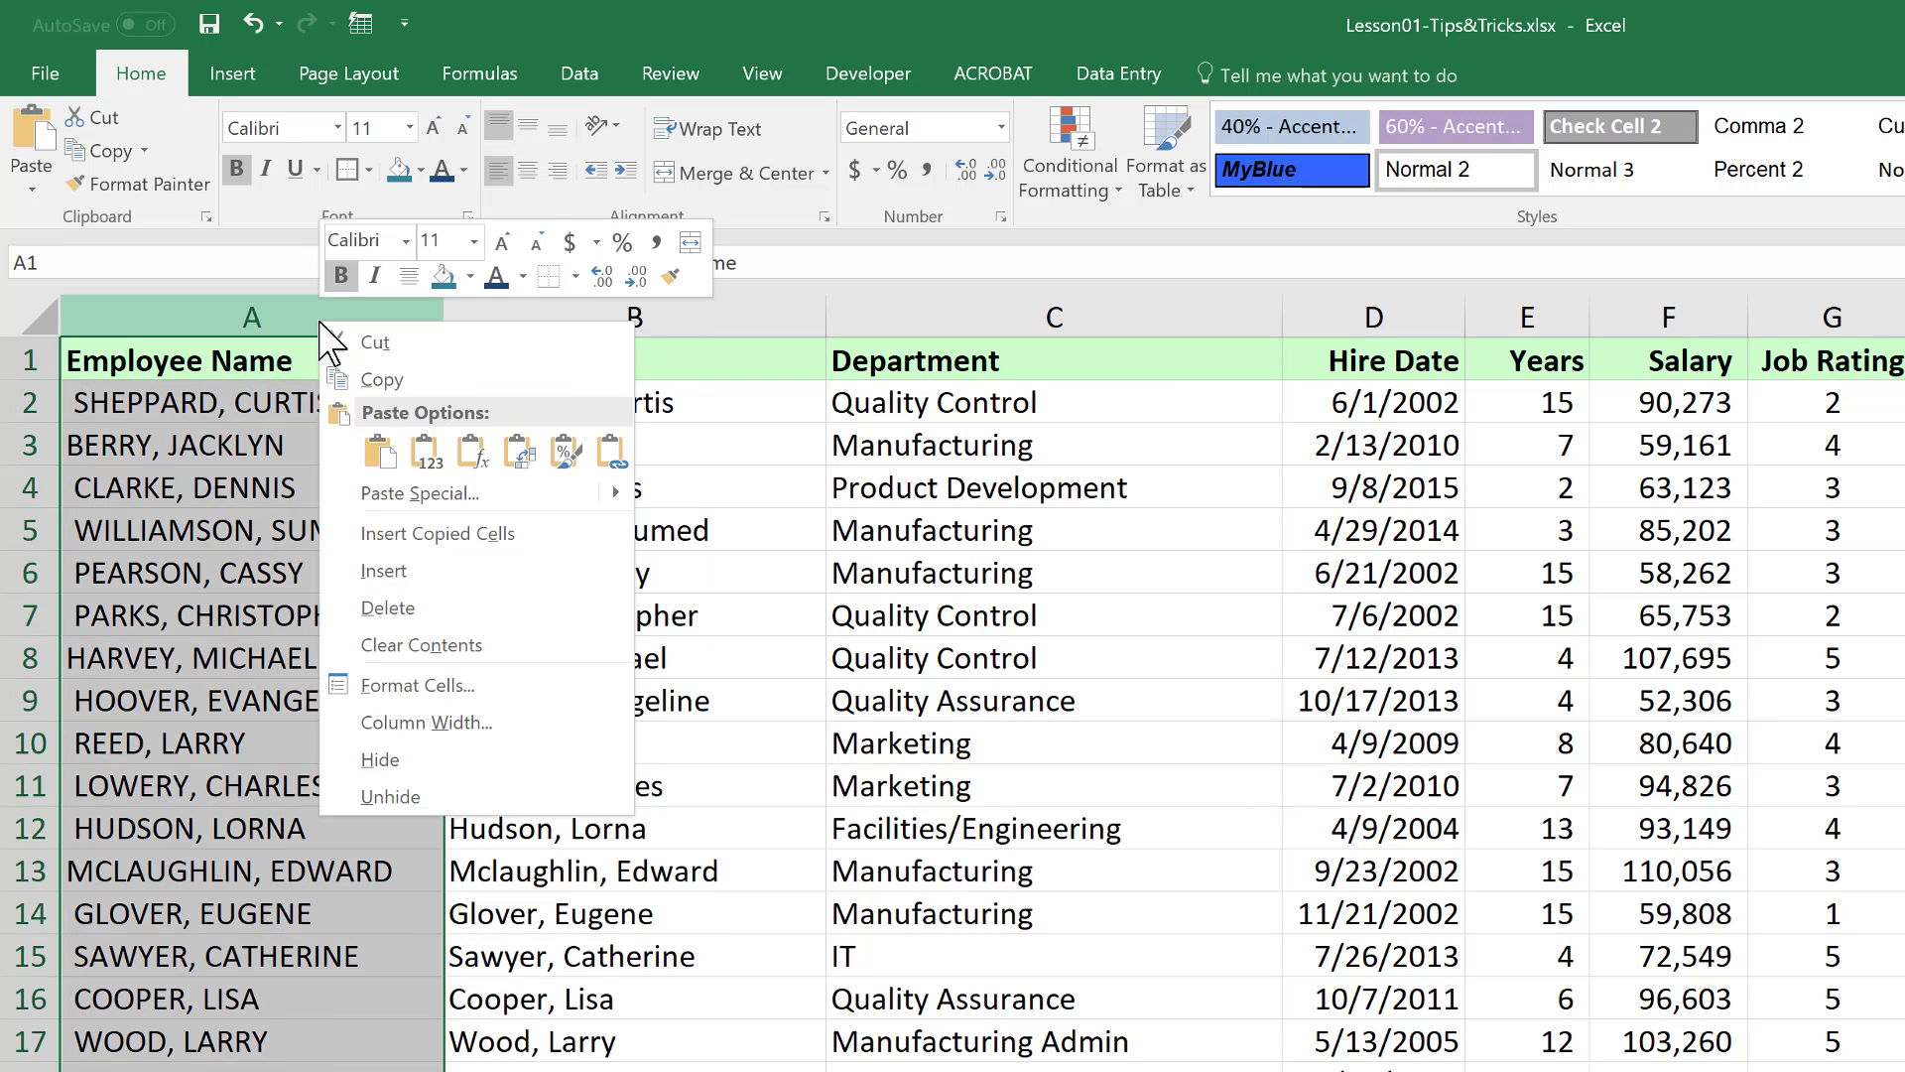
click(392, 607)
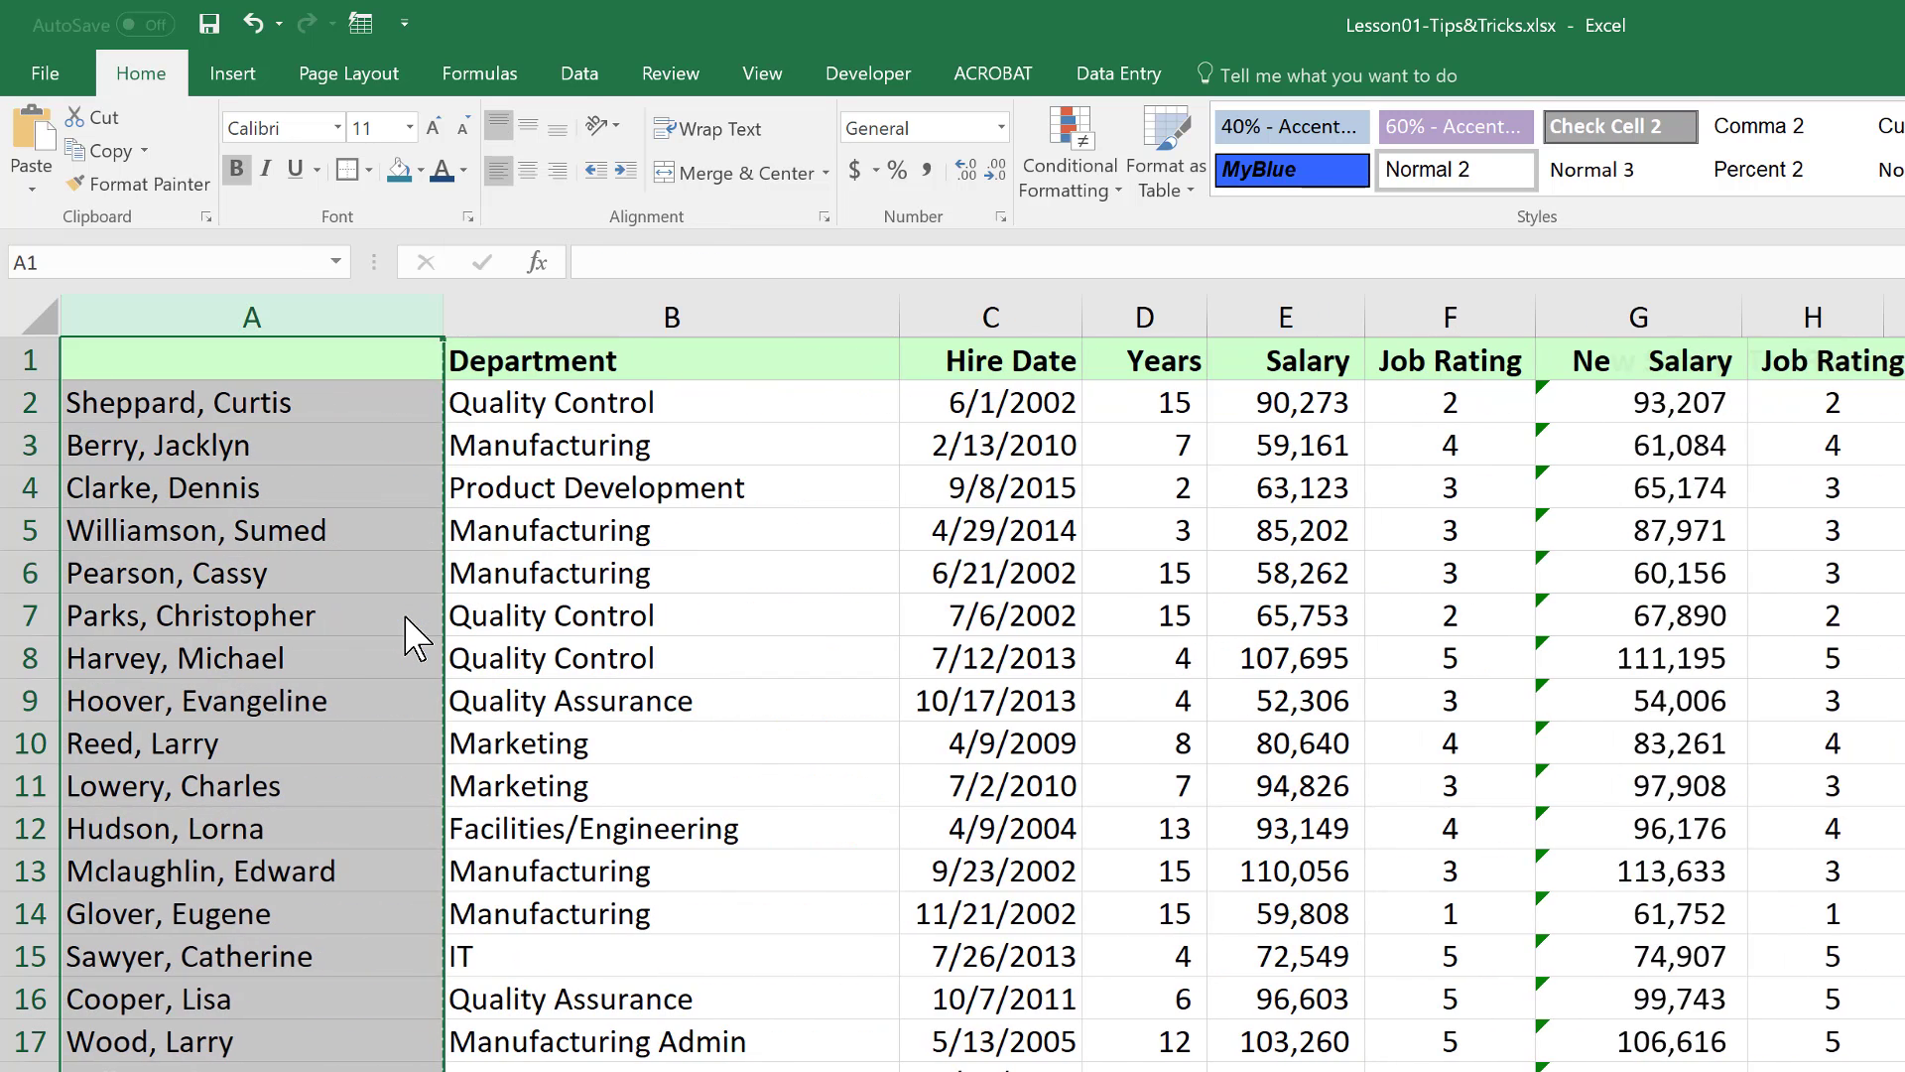
click(288, 524)
click(281, 615)
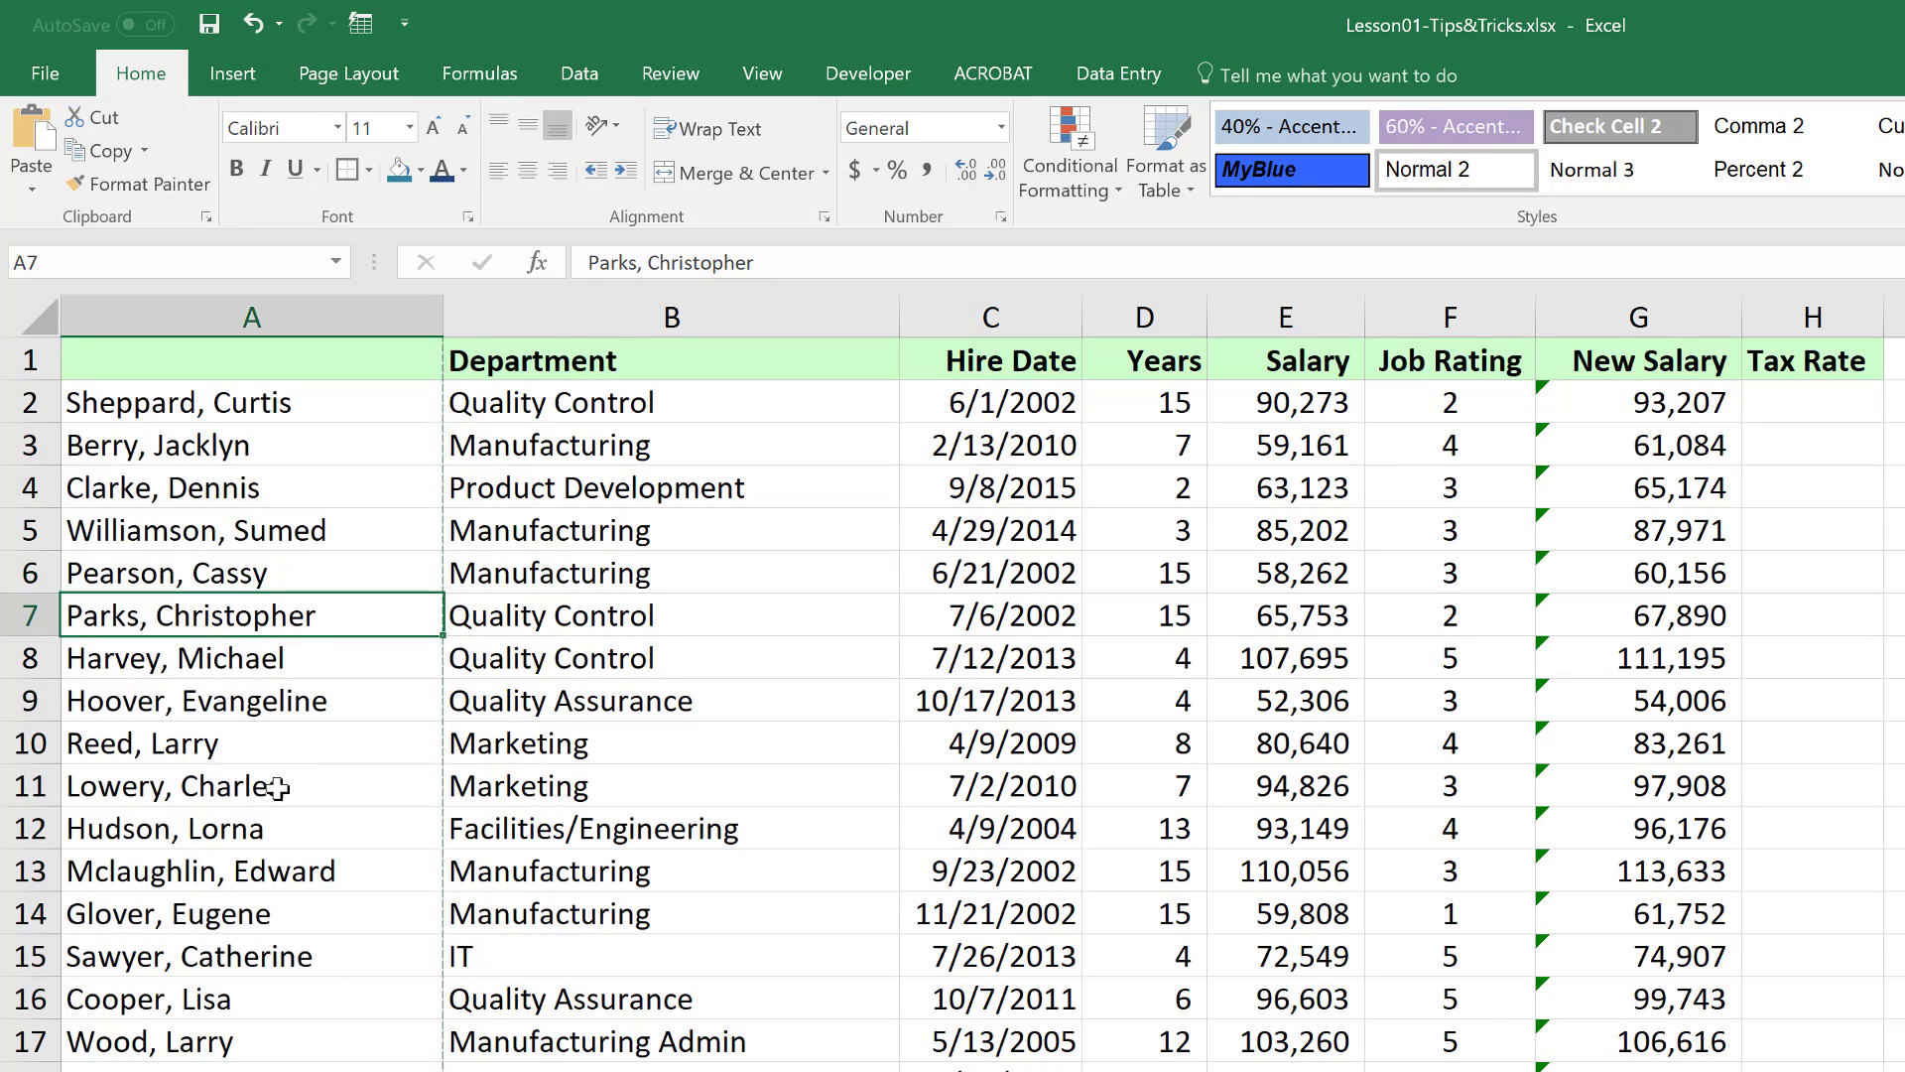
click(285, 811)
click(278, 704)
click(270, 617)
click(272, 536)
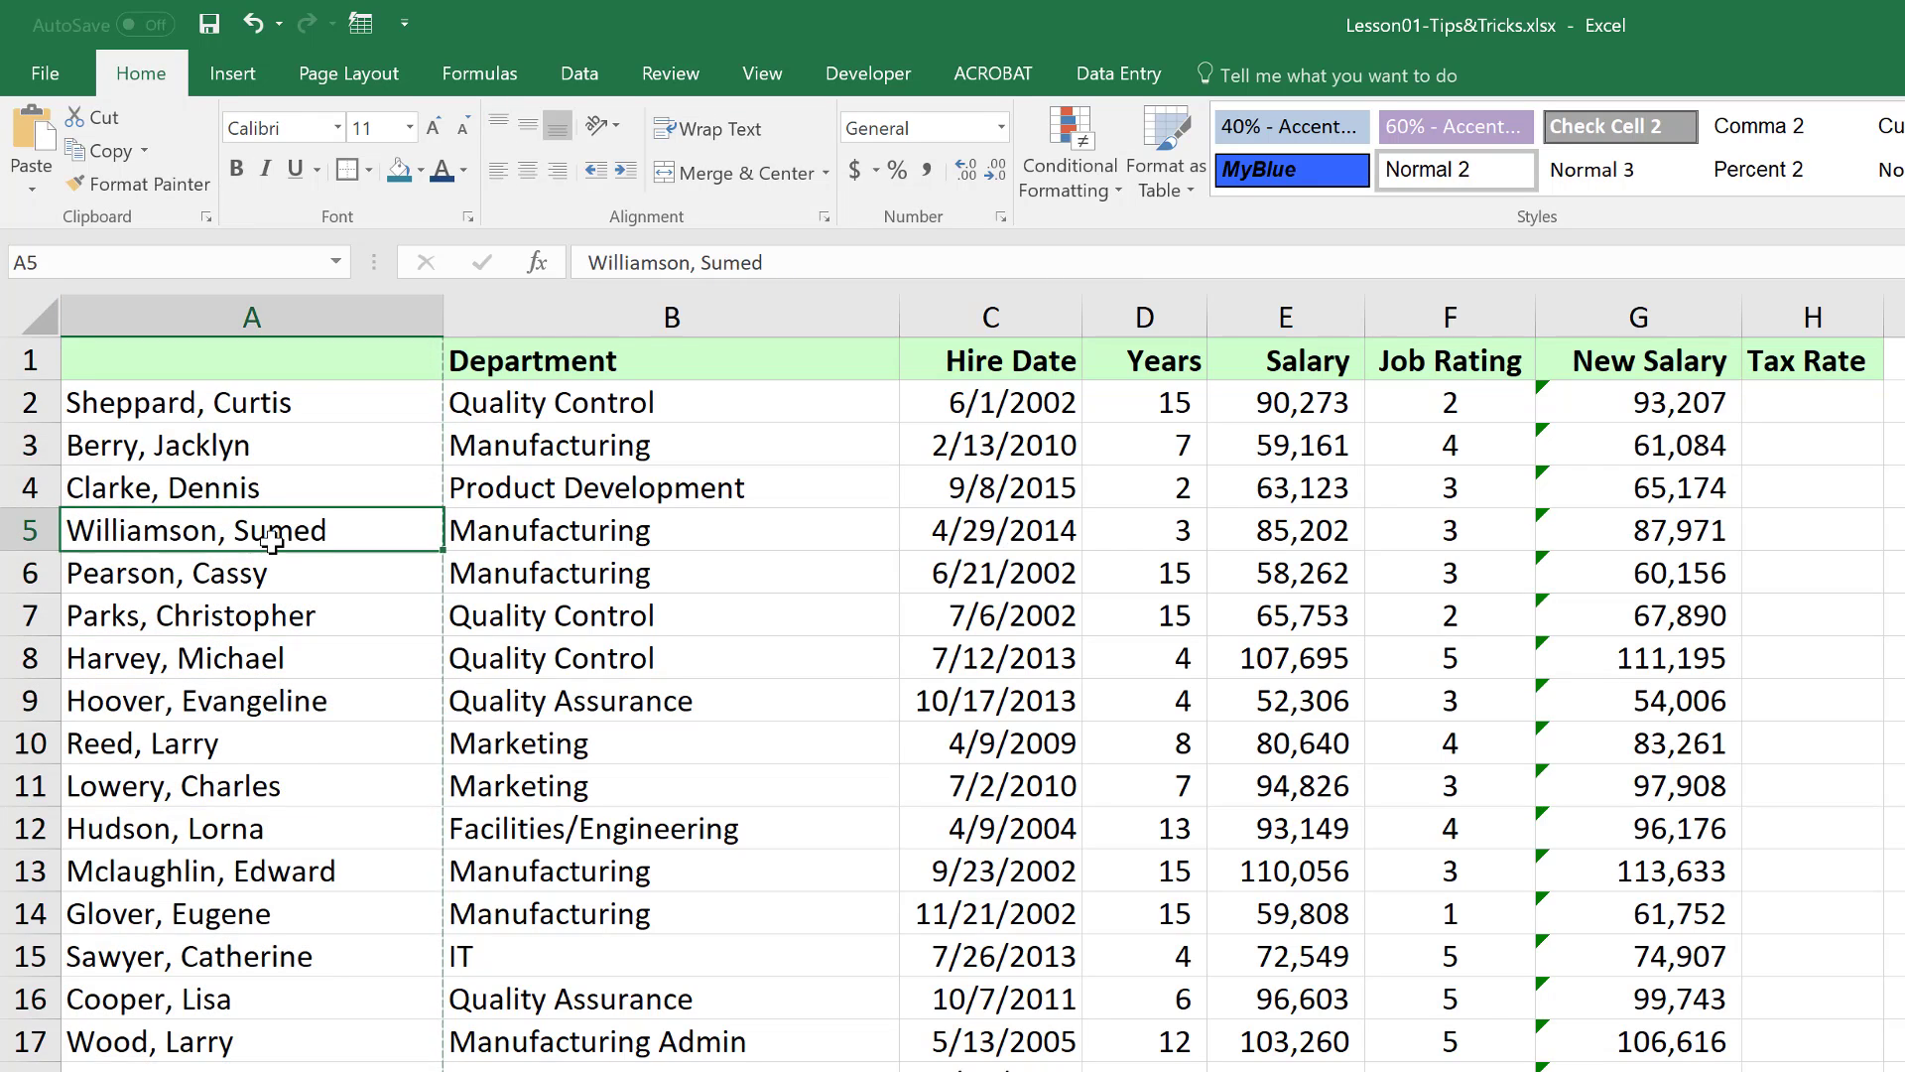